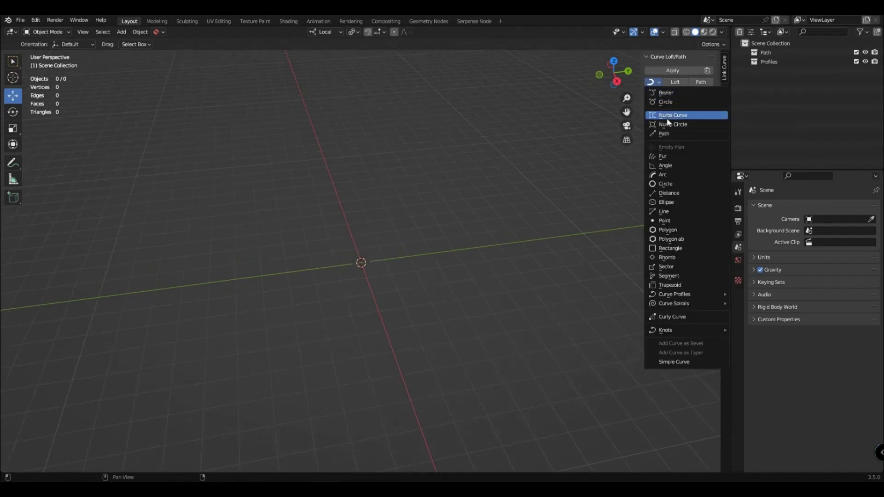
- Add a Bezier circle with a 1 m radius and move it about 4.03 m along the Y axis
click(674, 102)
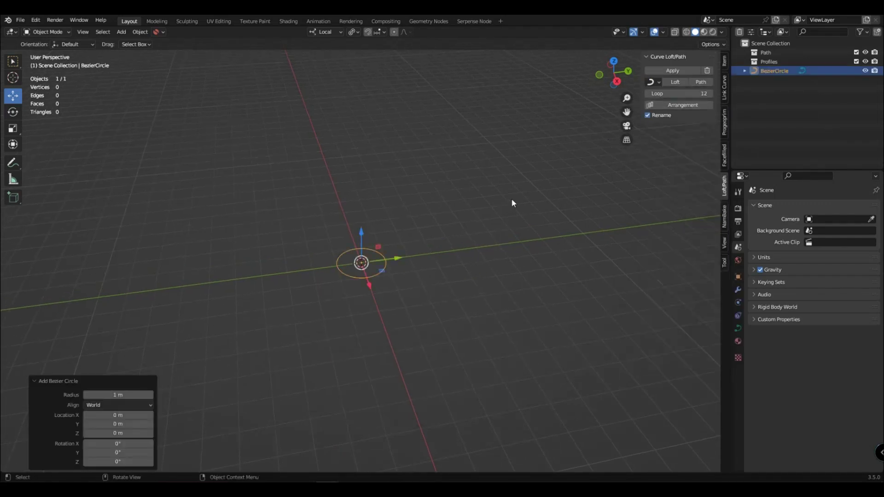
drag(400, 261, 495, 256)
- Add a Flower curve profile with 8 petals and make it a 3D curve
click(654, 82)
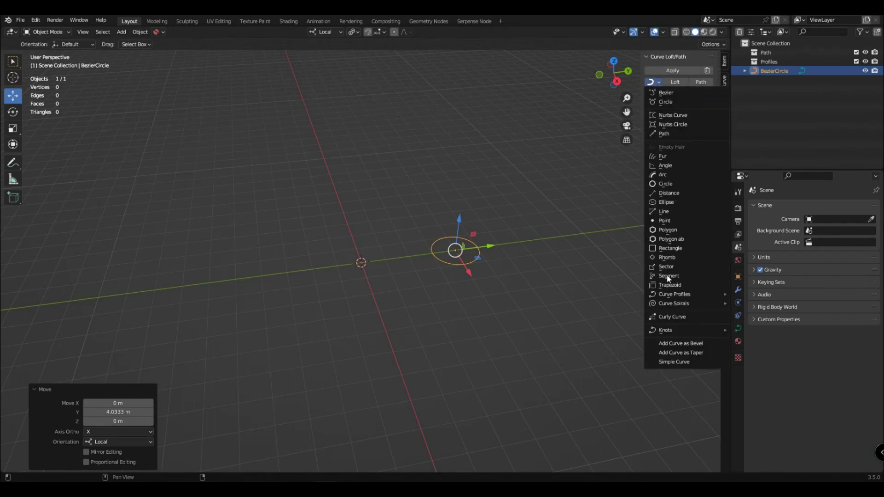
mouse_move(675, 297)
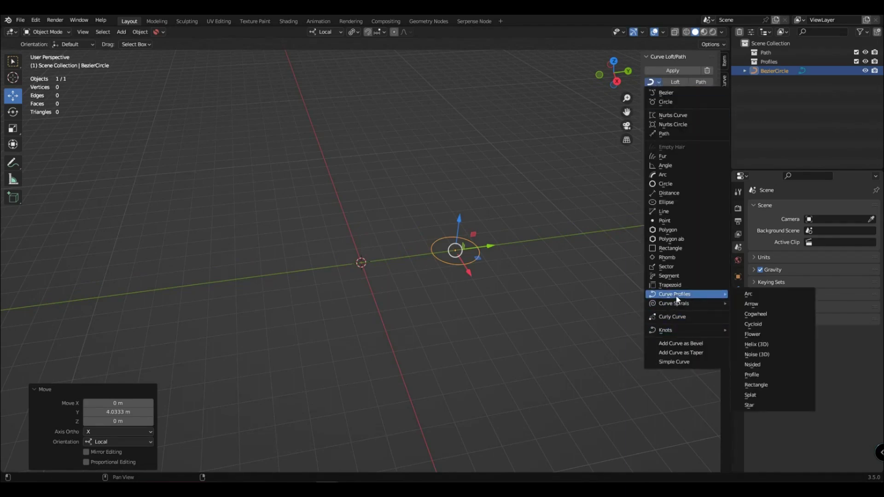
click(759, 334)
scroll(366, 291, up, 3)
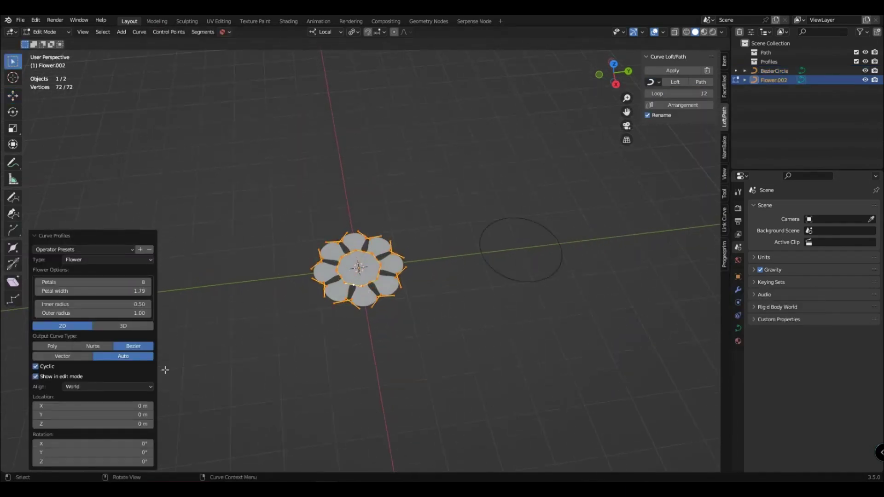
click(124, 325)
click(434, 326)
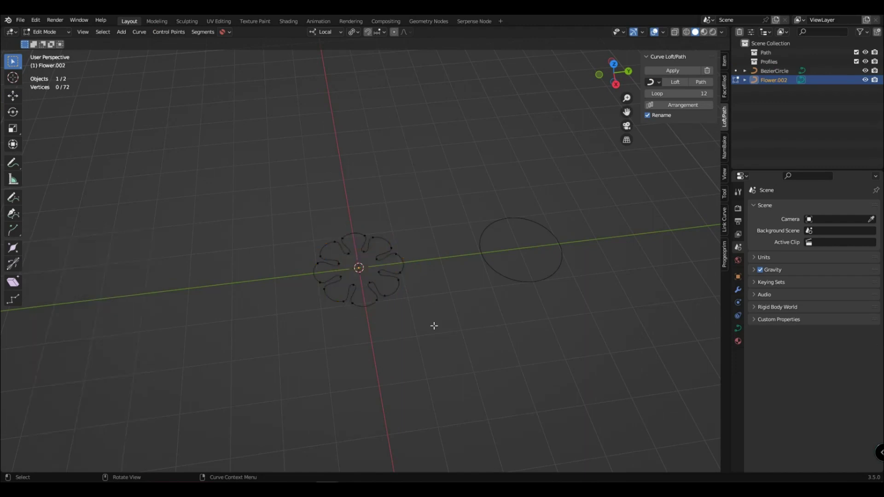
- Return to Object Mode and move the flower curve along Y to just beyond the circle
key(Tab)
drag(392, 262, 645, 228)
scroll(513, 304, down, 2)
middle_drag(513, 305, 479, 302)
click(479, 305)
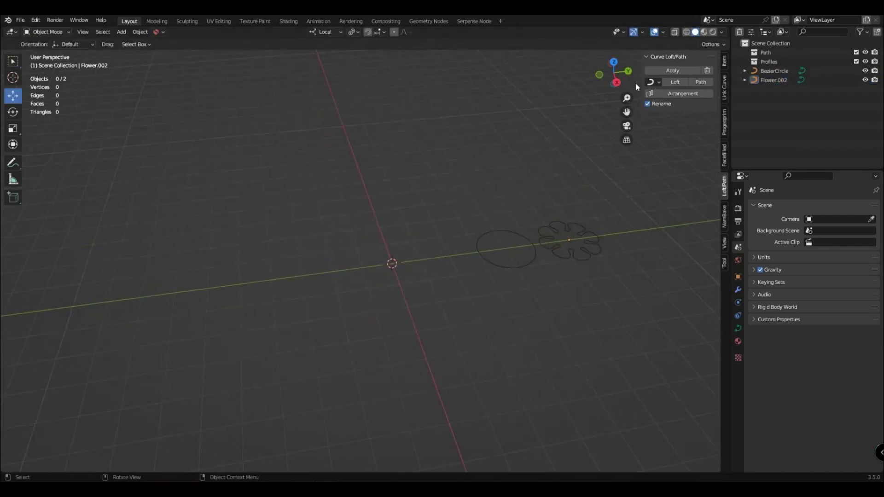
- Add a Bezier curve and move it along the negative Y axis, away from the two profiles
click(651, 83)
click(665, 93)
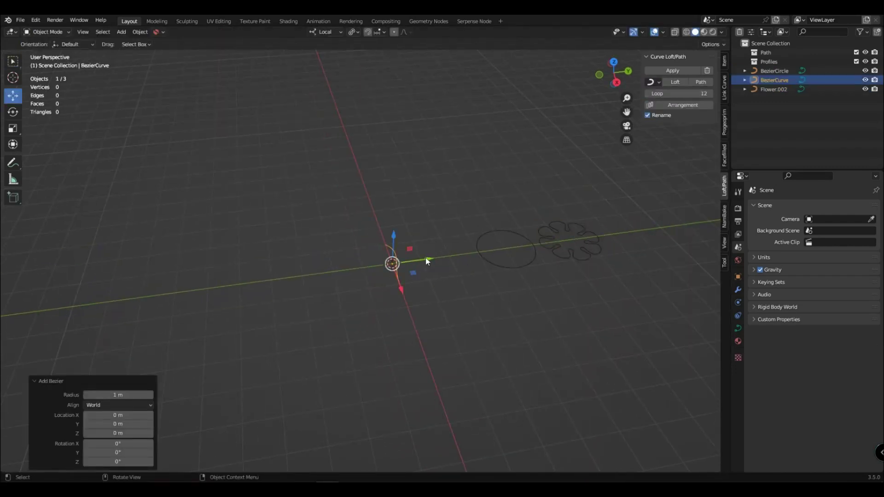
drag(426, 262, 330, 275)
key(Tab)
key(Tab)
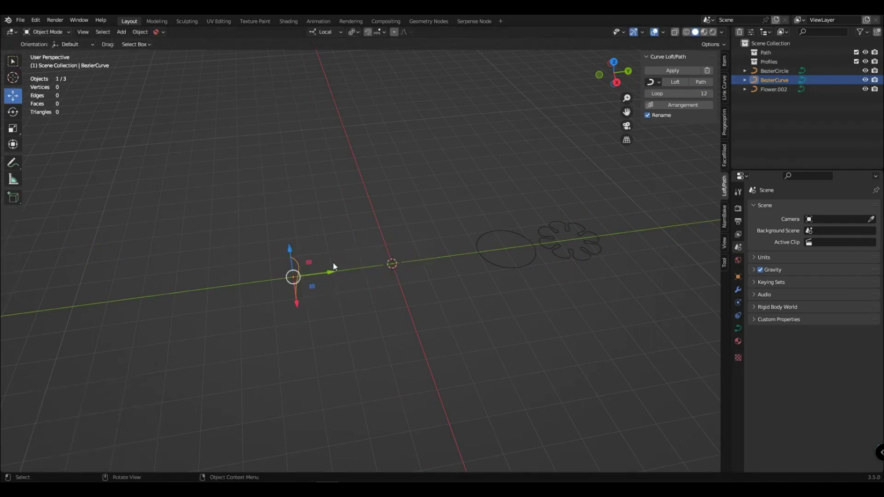
- Scale up the Bezier curve and apply its scale
key(s)
click(386, 269)
key(ctrl+a)
click(381, 275)
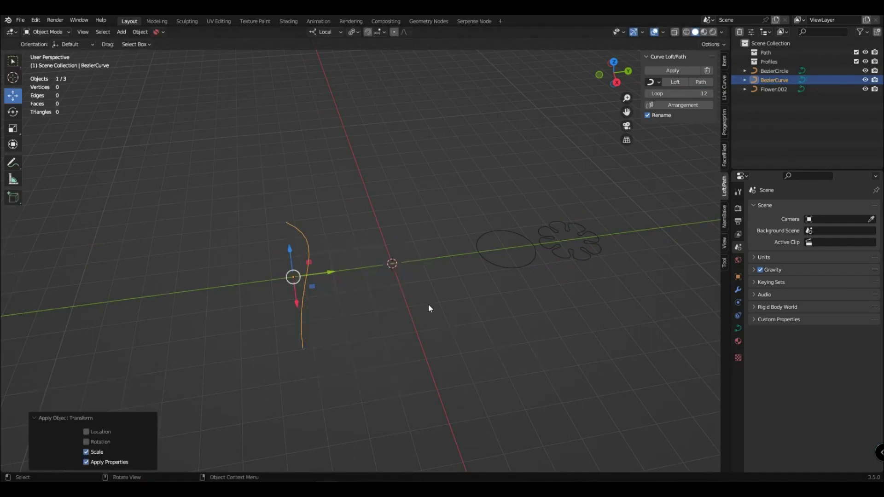
key(Tab)
key(Tab)
click(441, 266)
middle_drag(441, 267, 442, 287)
- Generate a path surface from the circle and flower profiles with the Bezier curve as the active path
drag(452, 182, 617, 305)
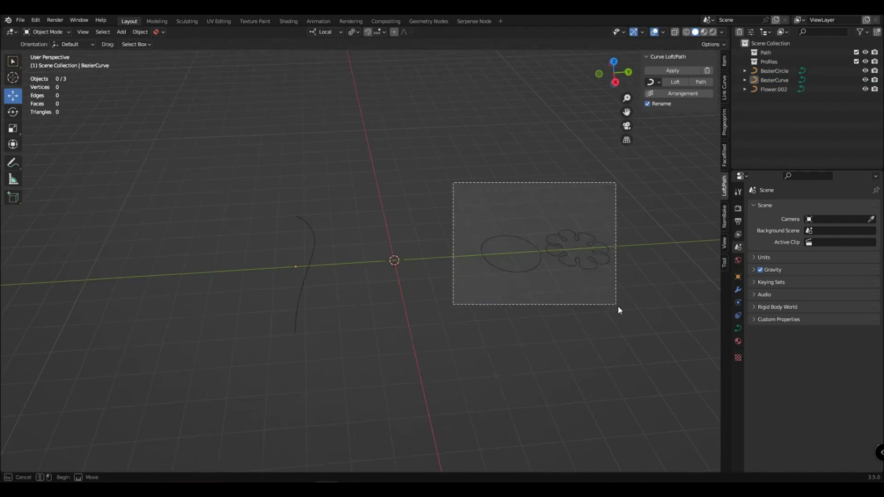
shift+click(305, 277)
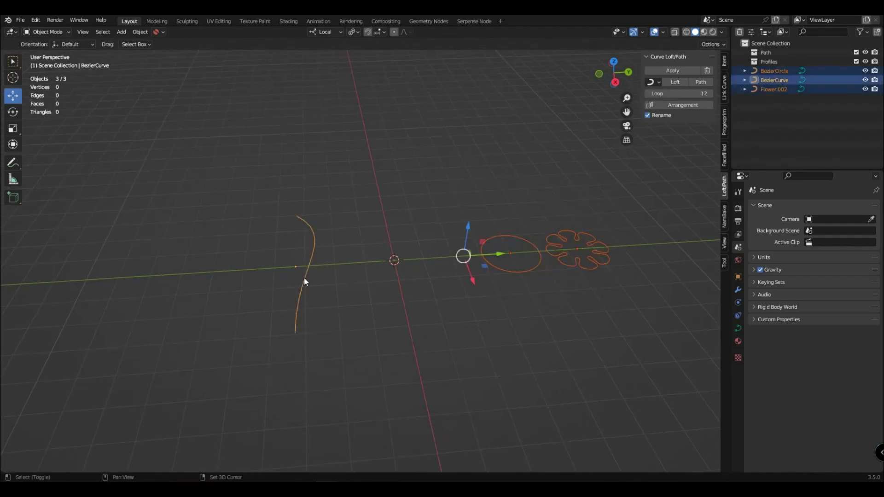
click(700, 83)
- Rotate all of the flower profile's control points 180° about local X in Edit Mode
click(608, 251)
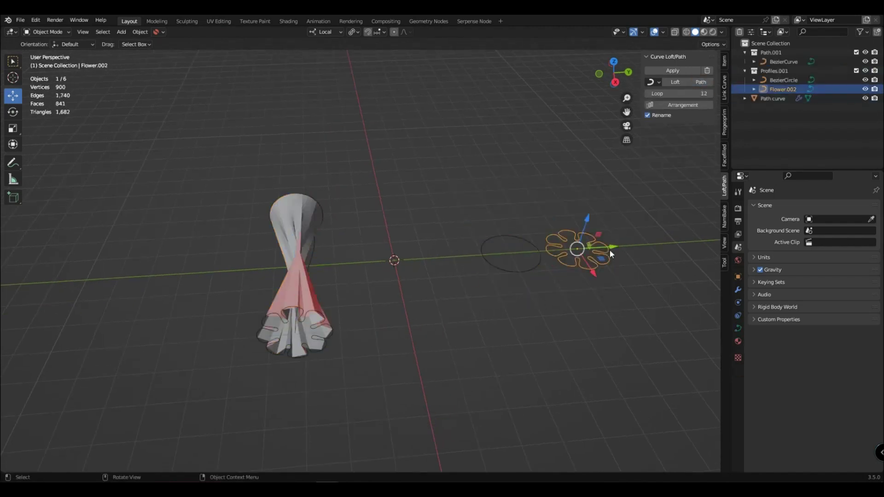
key(Tab)
key(r)
key(x)
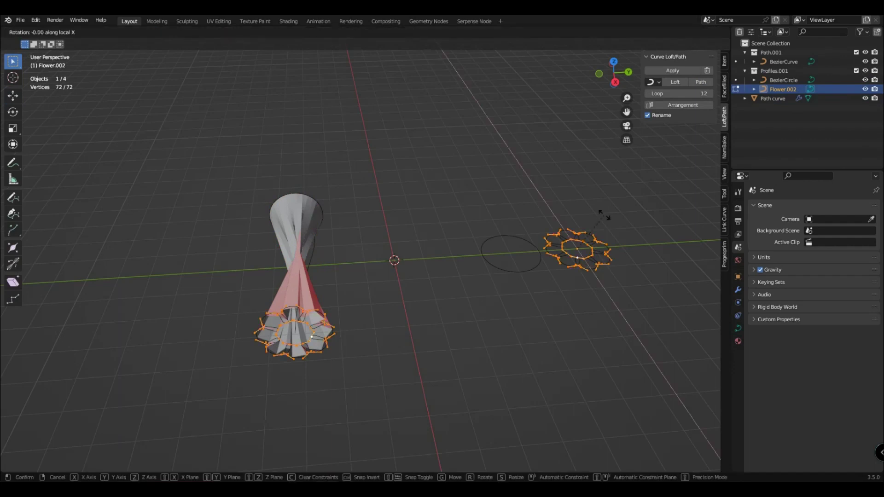
text(180)
key(Return)
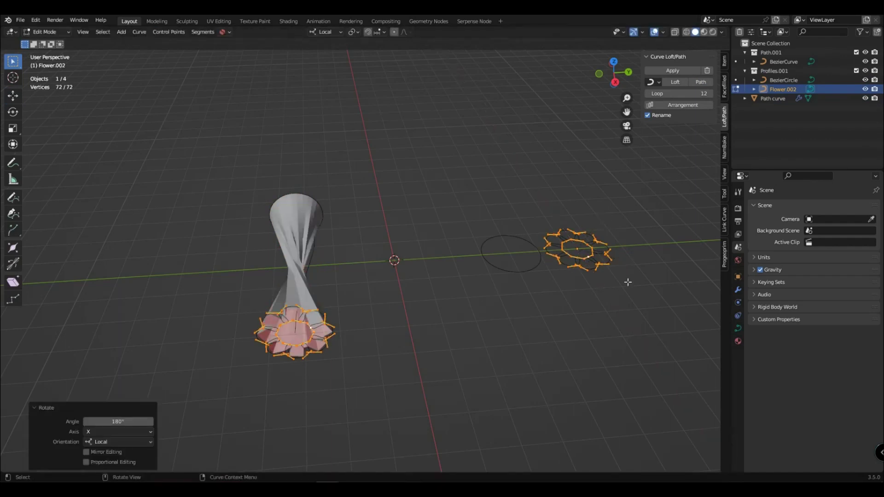
- Rotate the flower's control points about 155° around local Z to untwist the surface, and return to Object Mode
key(r)
key(z)
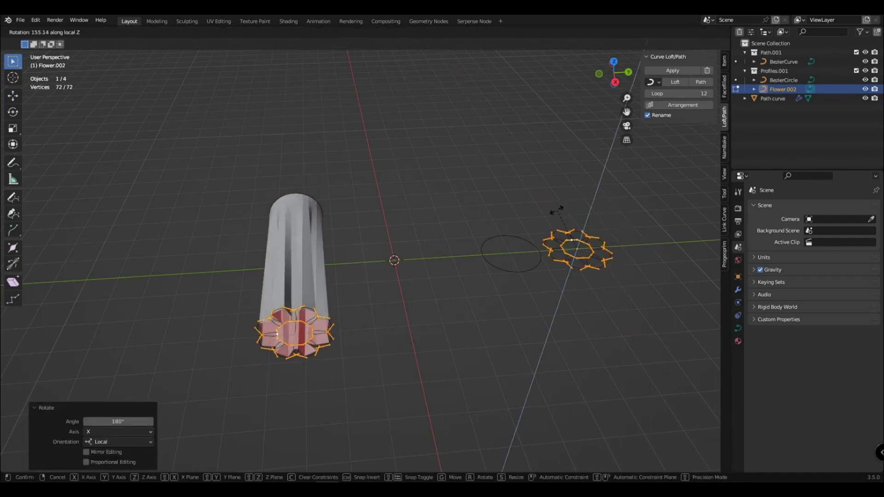
key(Return)
key(Tab)
- Close the open seam of the path surface by enabling Cyclic X
click(283, 305)
middle_drag(283, 305, 302, 296)
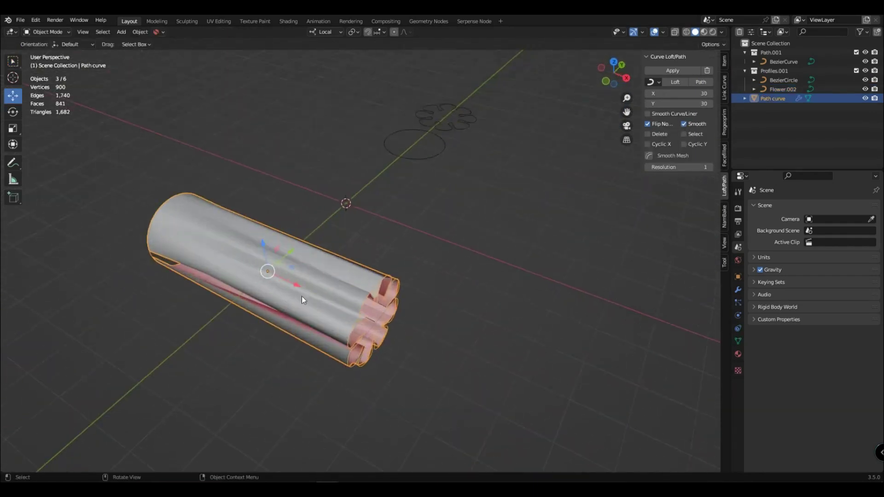
key(q)
click(324, 292)
middle_drag(197, 278, 318, 322)
key(ctrl+z)
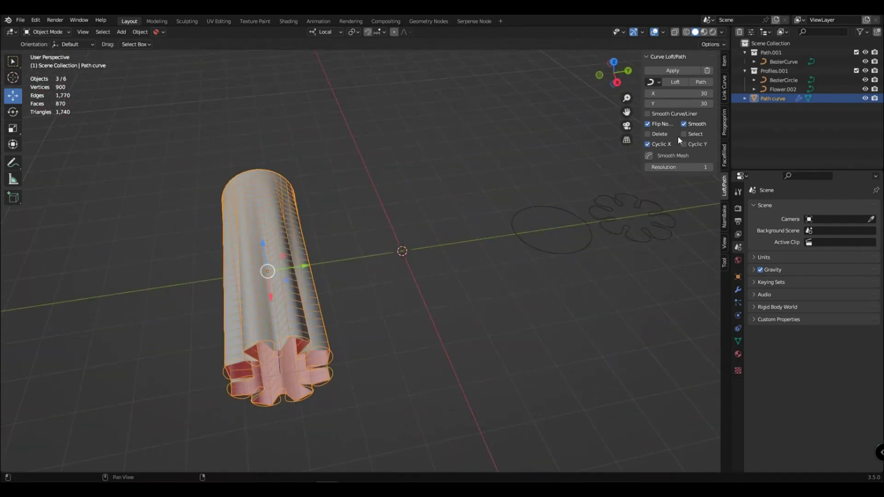
- Set the path surface's X count to 47 and its Resolution to 2
drag(678, 94, 704, 93)
middle_drag(349, 304, 344, 333)
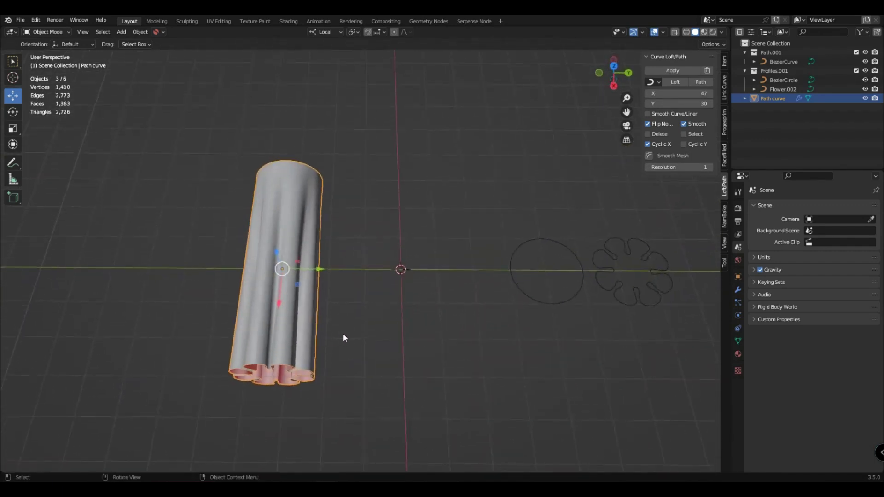
click(343, 334)
click(313, 299)
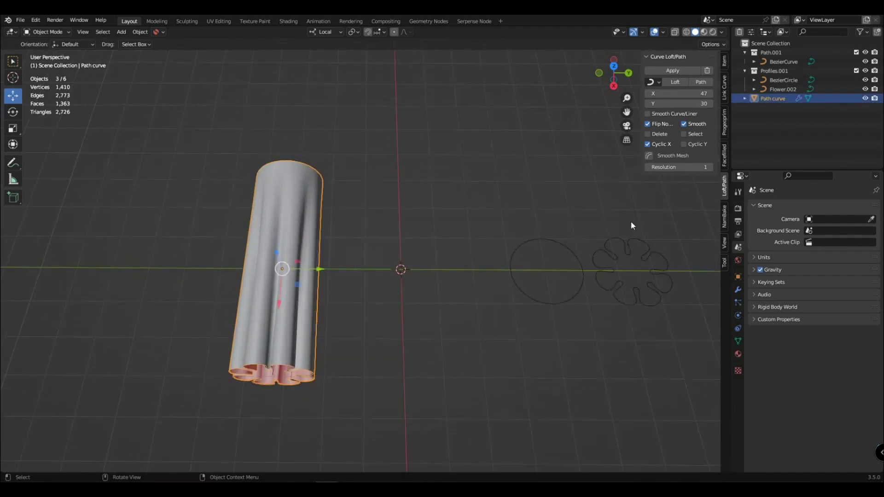
click(711, 169)
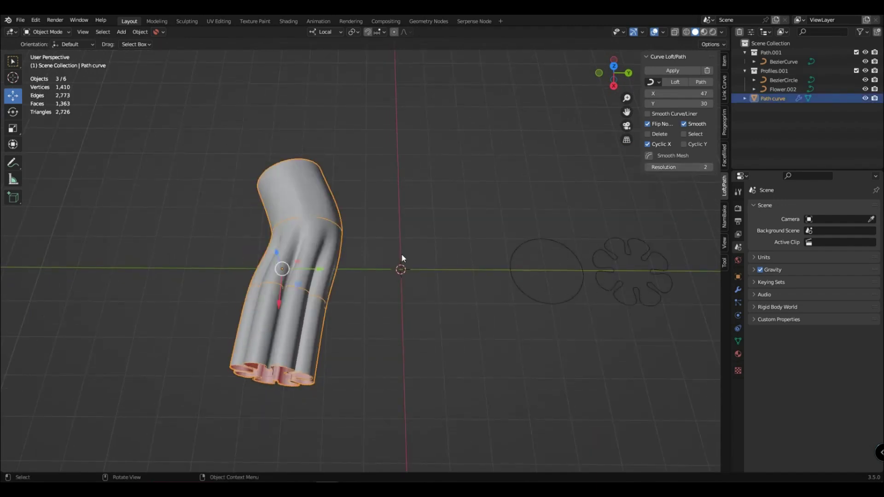
- Examine the control points of the circle and flower profiles in Edit Mode
click(545, 306)
key(Tab)
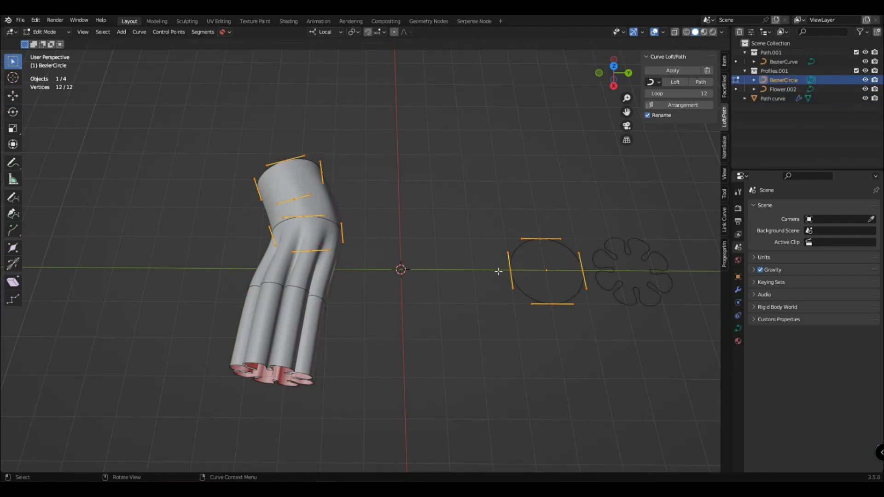
key(Tab)
click(621, 260)
key(Tab)
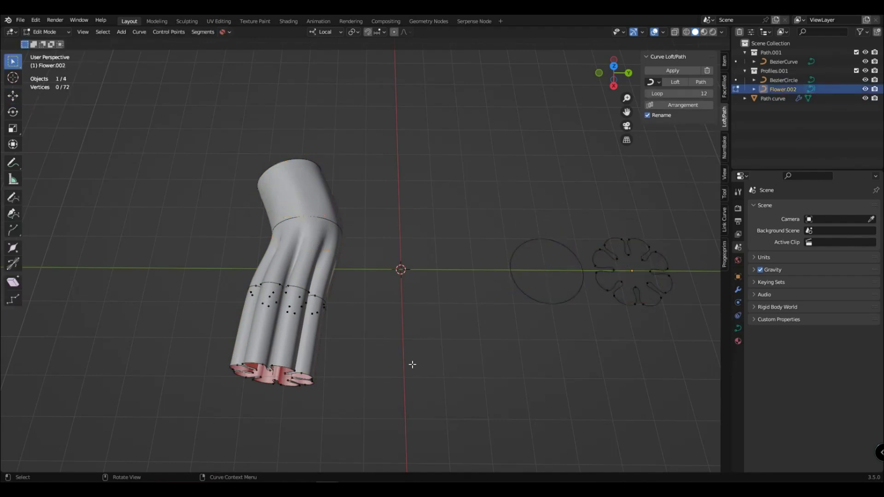
key(Tab)
- Set the path surface's Resolution to 1
click(312, 335)
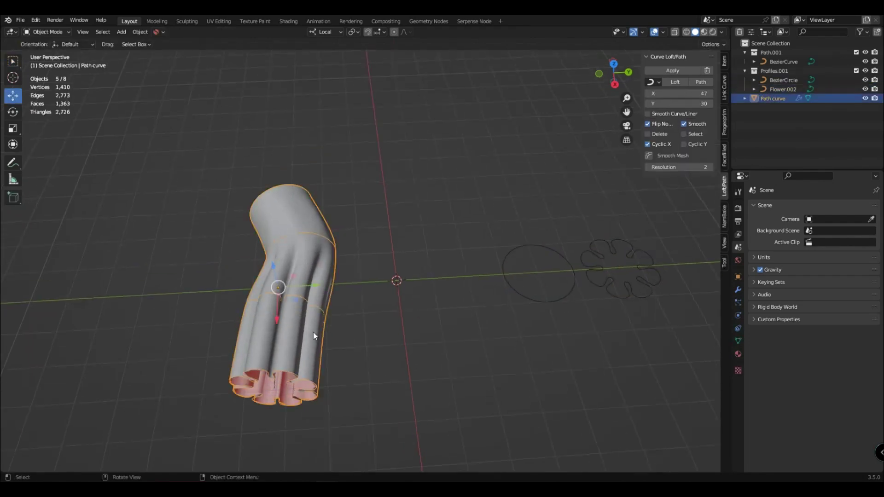
click(647, 167)
- Duplicate the circle profile and move the copy along the X axis, behind the original
click(565, 308)
key(shift+d)
right_click(551, 305)
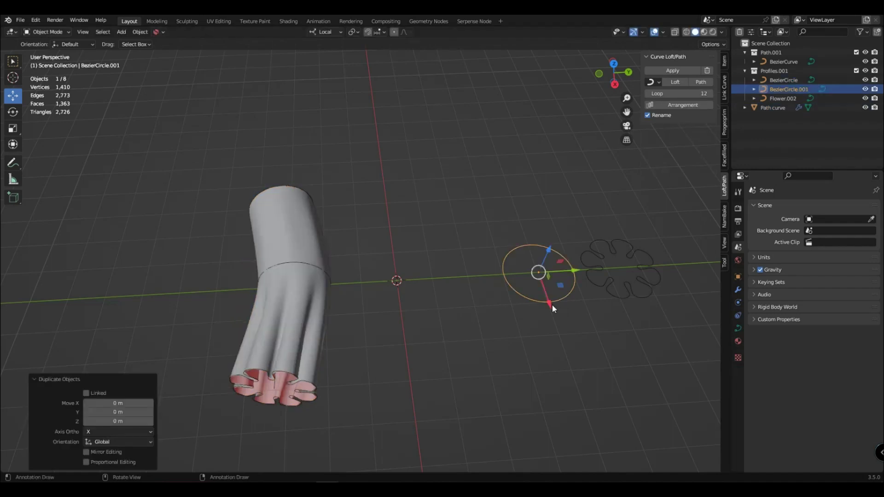
key(g)
key(x)
key(x)
click(550, 247)
- Duplicate the copied circle and move the new copy farther back along the X axis
key(shift+d)
right_click(551, 248)
key(g)
key(x)
key(x)
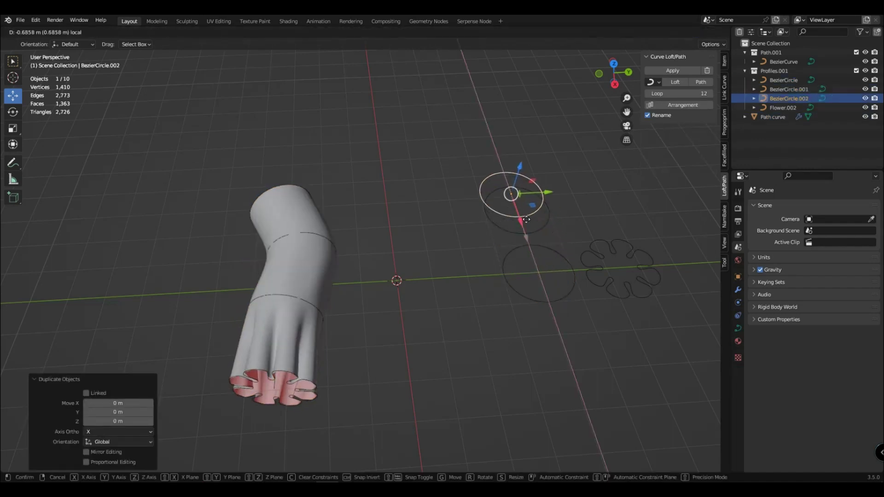
click(523, 179)
click(547, 221)
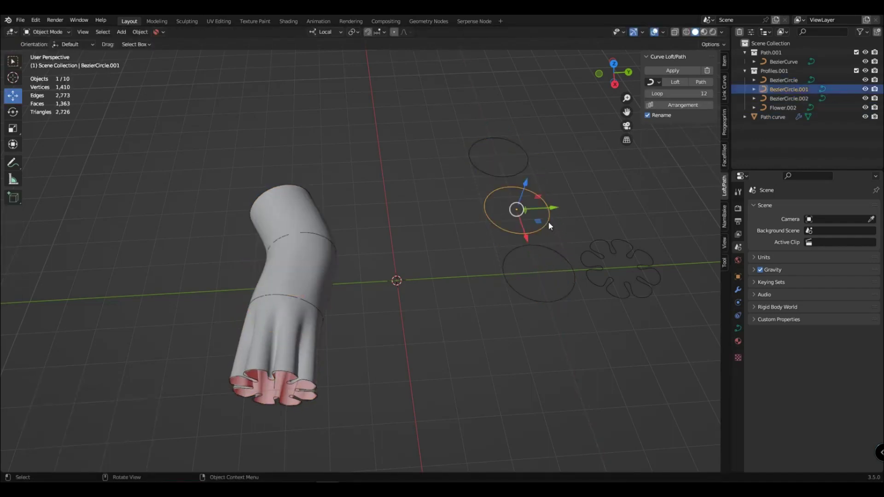
click(572, 290)
key(Tab)
key(Tab)
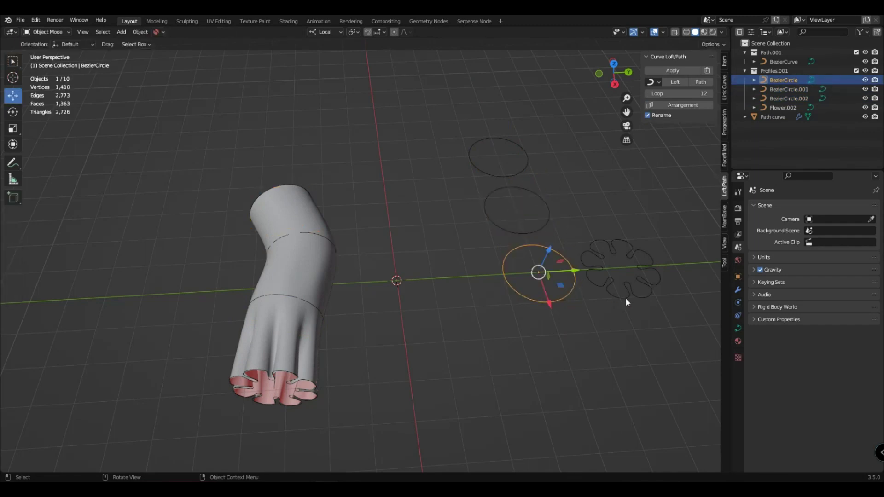
- Scale down the flower profile's control points in Edit Mode to narrow that end of the surface
click(626, 297)
key(Tab)
key(s)
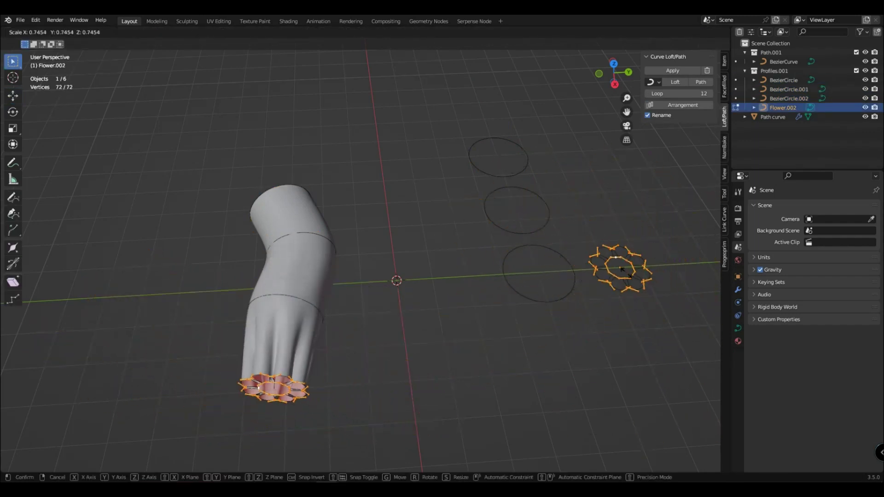
click(625, 270)
key(Tab)
- Scale down the middle circle profile's control points in Edit Mode to narrow the surface's waist
click(550, 227)
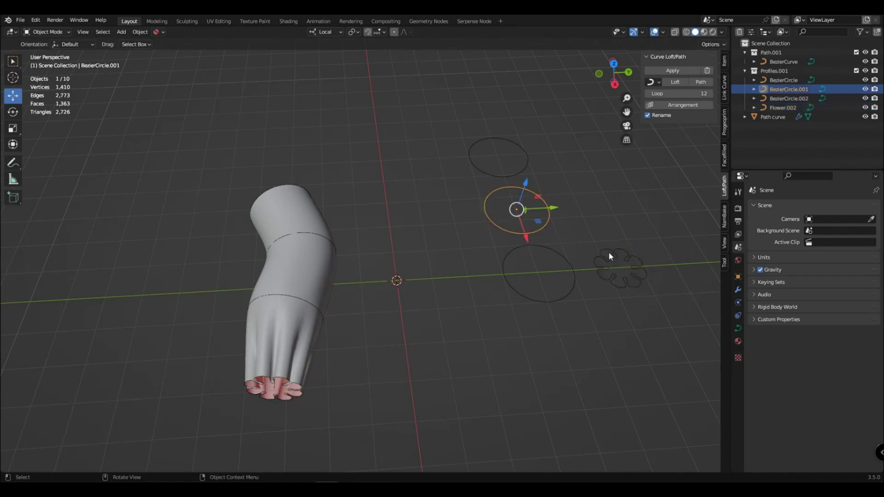
key(Tab)
key(s)
click(558, 256)
middle_drag(390, 303, 424, 312)
scroll(424, 312, down, 1)
key(Tab)
click(414, 359)
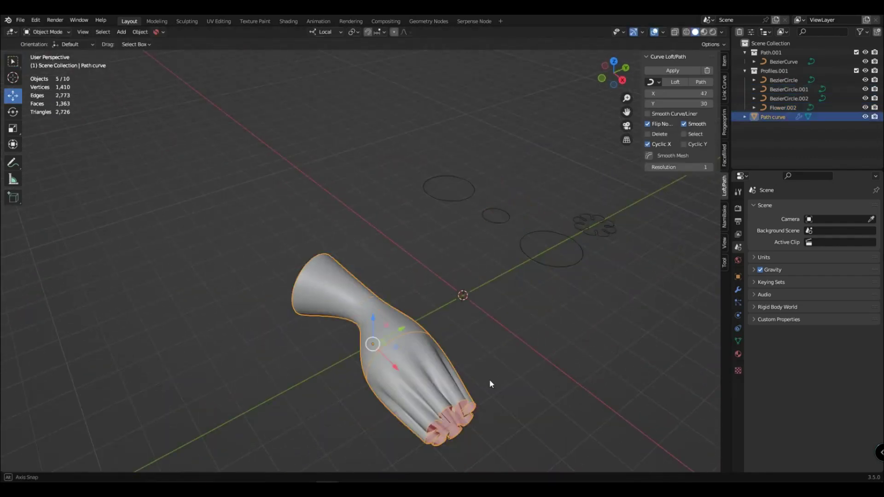
middle_drag(489, 383, 364, 349)
click(363, 349)
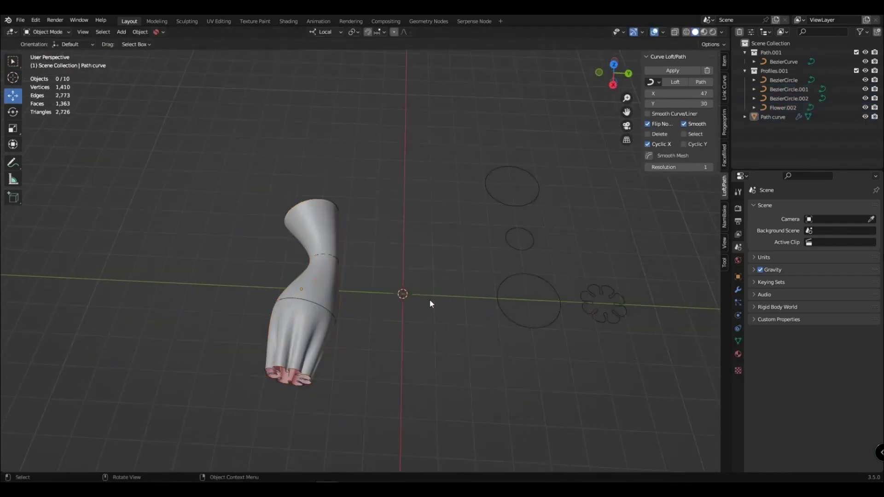
- Extrude the path curve's flower-side end point about 3.99 m along local X
click(784, 62)
key(Tab)
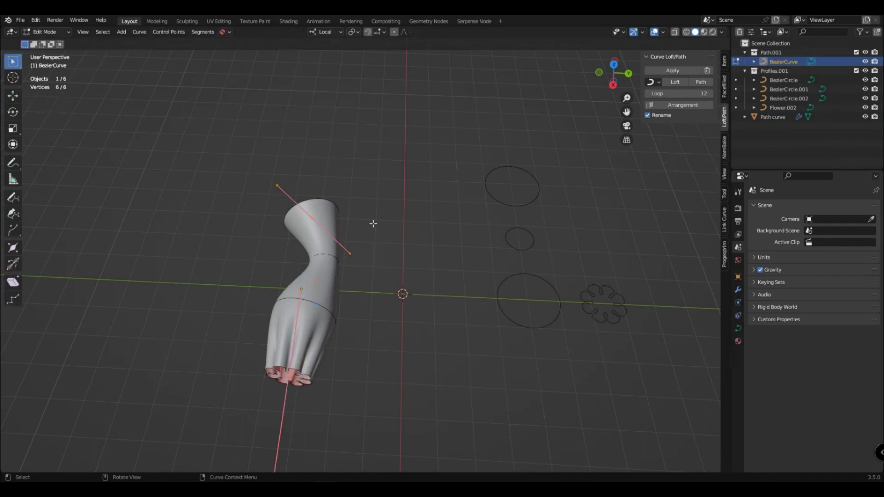
click(281, 380)
middle_drag(350, 392, 304, 401)
key(x)
key(e)
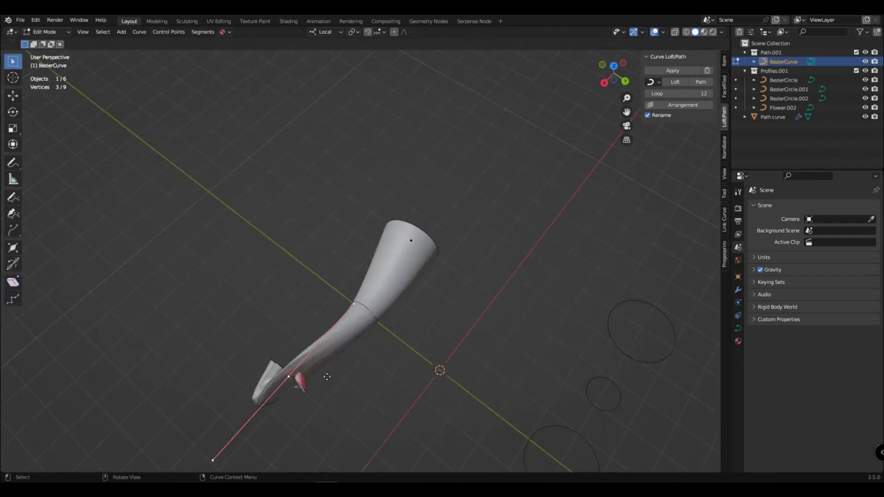
key(x)
click(312, 409)
- Move the extruded end point along negative local Y to bend the path, and return to Object Mode
scroll(312, 409, down, 2)
shift+middle_drag(312, 409, 377, 353)
key(g)
key(y)
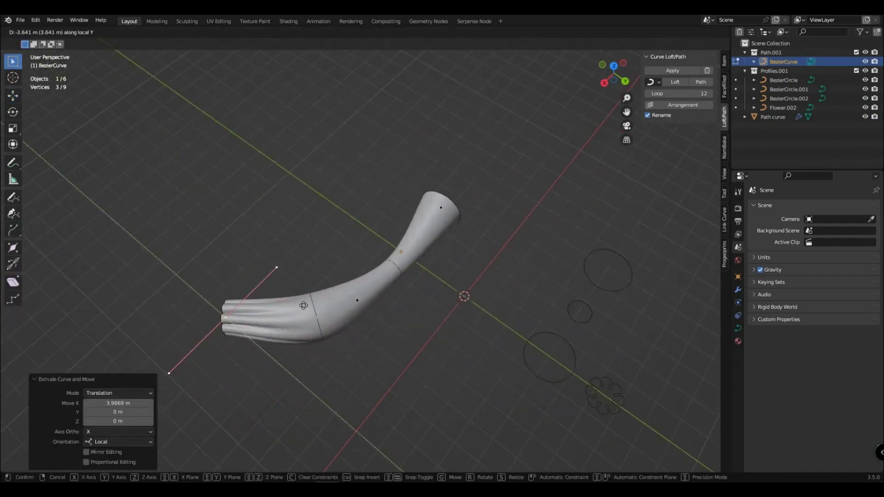
click(262, 281)
key(Tab)
- Select the bent path surface and set its Resolution to 2
click(333, 301)
click(711, 167)
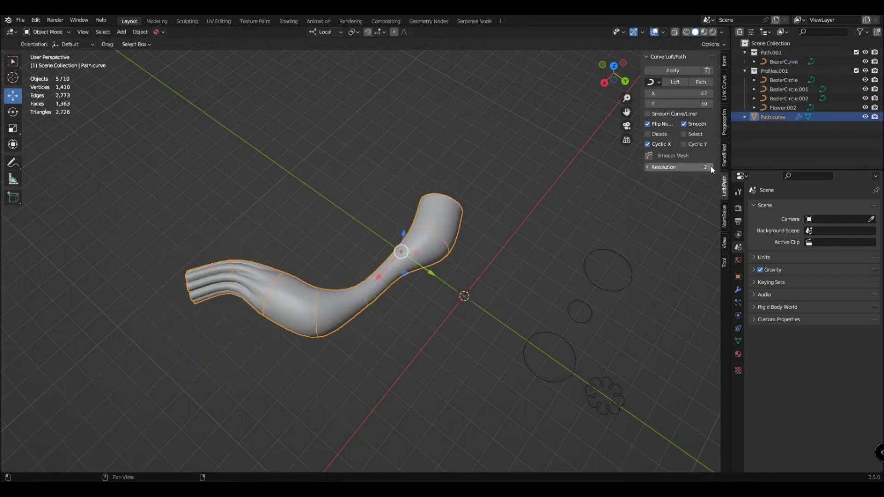
- Select the path surface and set its Resolution to 1
click(471, 277)
middle_drag(470, 278, 491, 268)
click(575, 273)
key(Tab)
key(Tab)
click(573, 353)
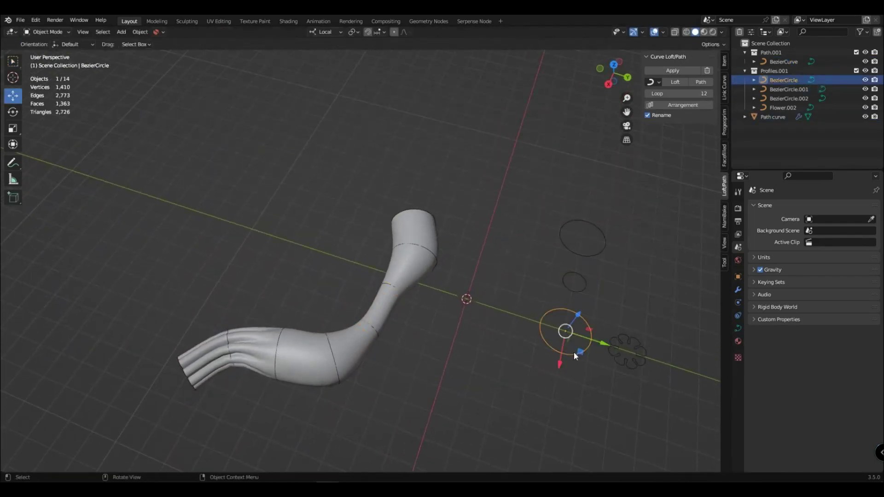
click(595, 248)
click(398, 298)
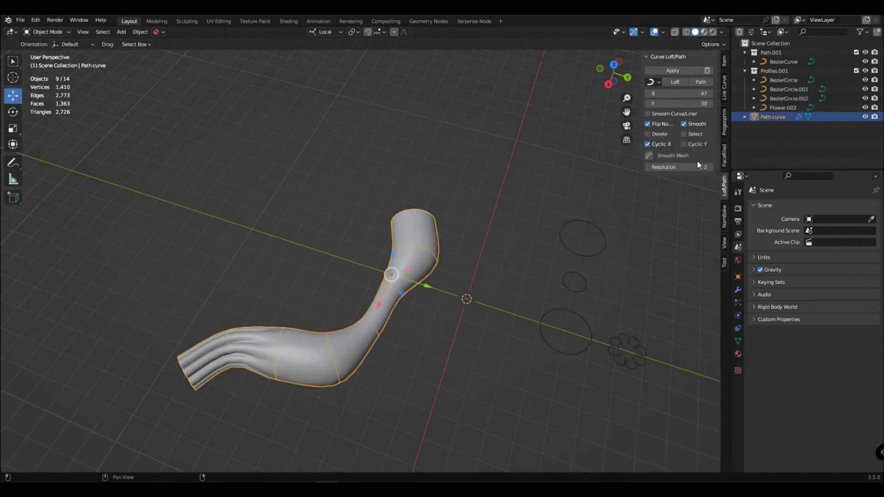
- Duplicate the flower profile twice and space the copies in a row along its local X axis
click(639, 363)
key(shift+d)
key(Escape)
key(g)
key(x)
key(x)
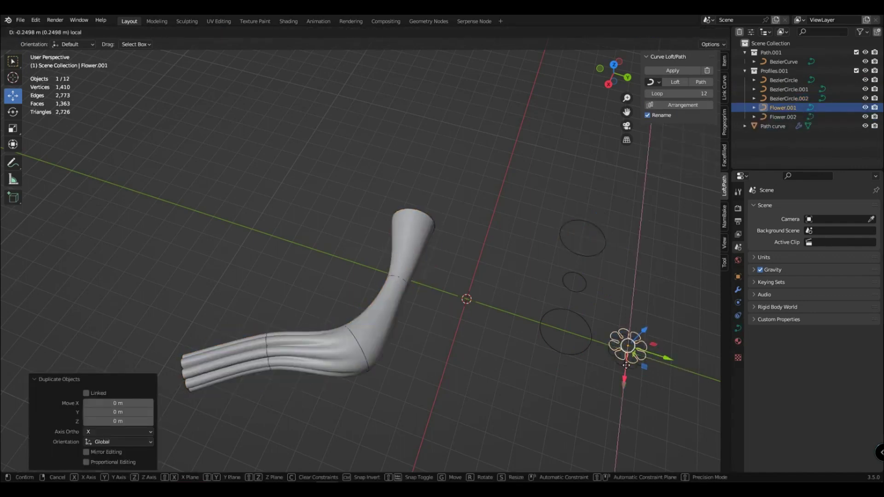
click(633, 342)
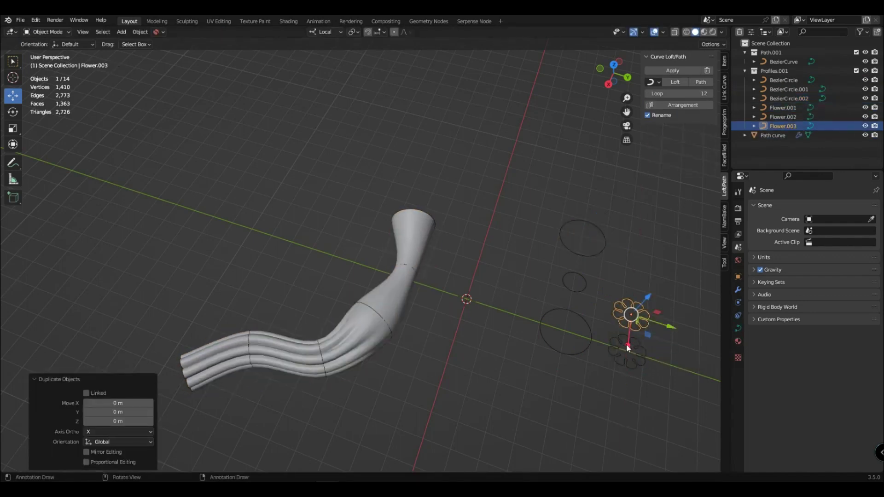
drag(626, 345, 631, 306)
click(344, 309)
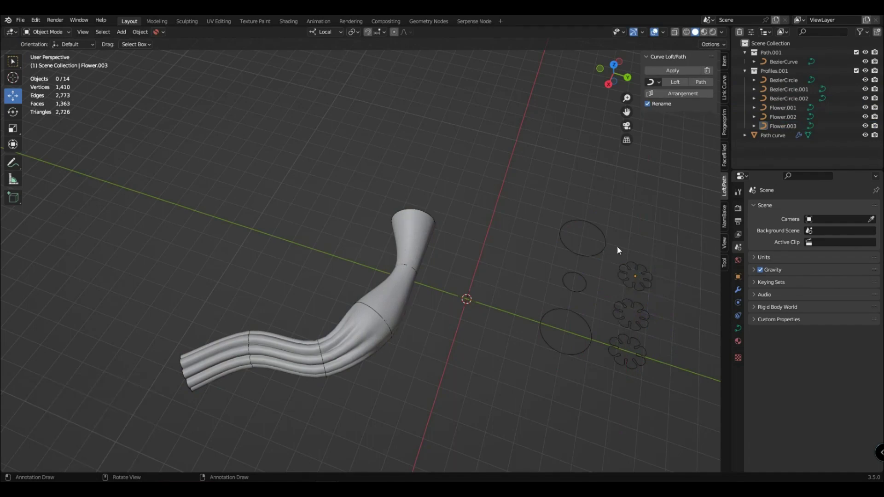
- Add a 2 m by 2 m Rectangle curve and set it to 3D
middle_drag(239, 368, 526, 264)
key(shift+a)
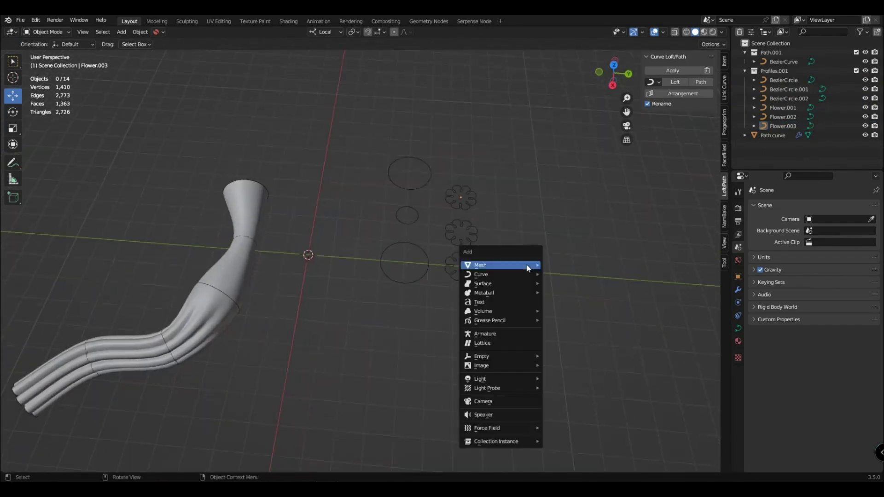
click(660, 83)
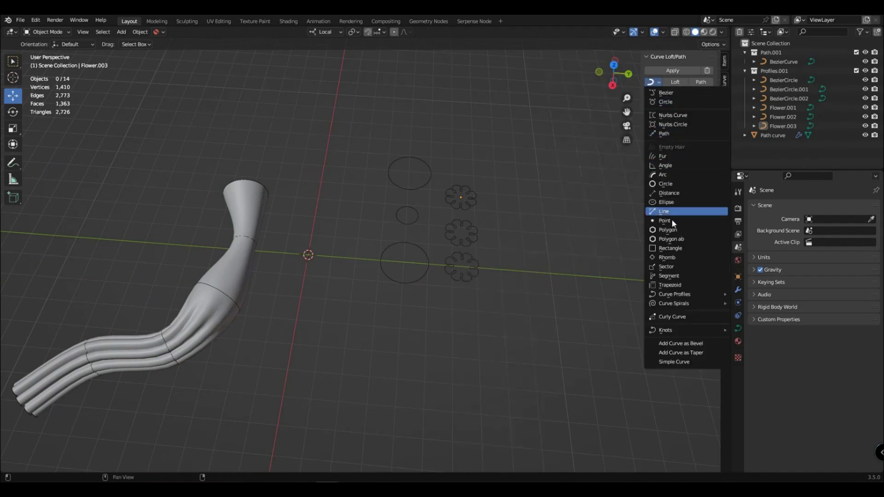
click(670, 249)
click(133, 284)
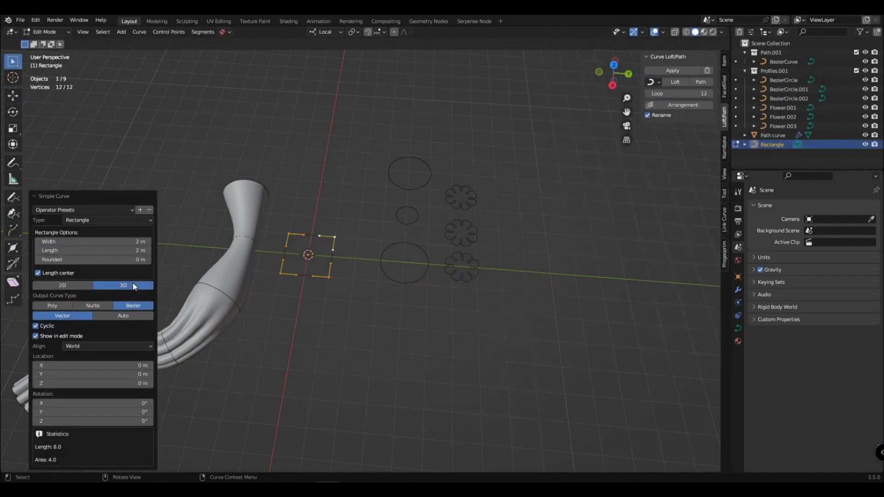
- Move the rectangle along local Y past the flower profiles and delete the farthest flower copy
key(Tab)
drag(338, 261, 556, 271)
middle_drag(451, 304, 472, 294)
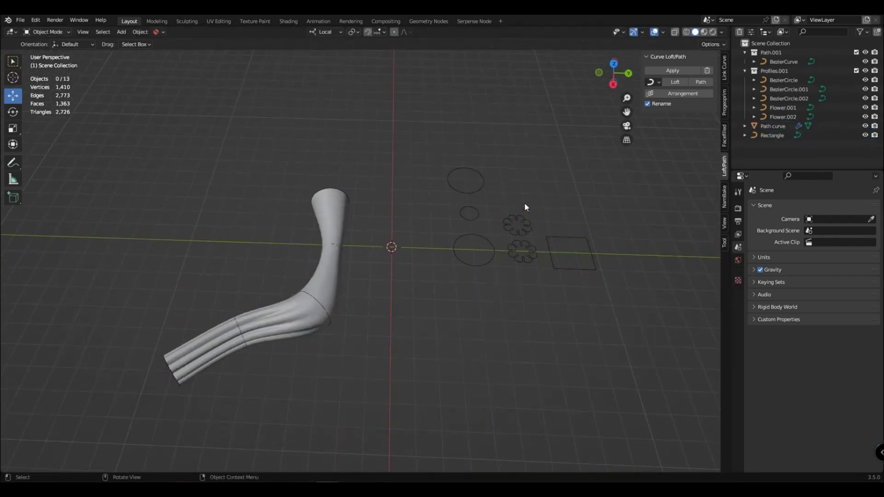
- Put the rectangle in the Profiles.001 collection and rotate its control points about local Z into a diamond orientation
drag(779, 73, 777, 71)
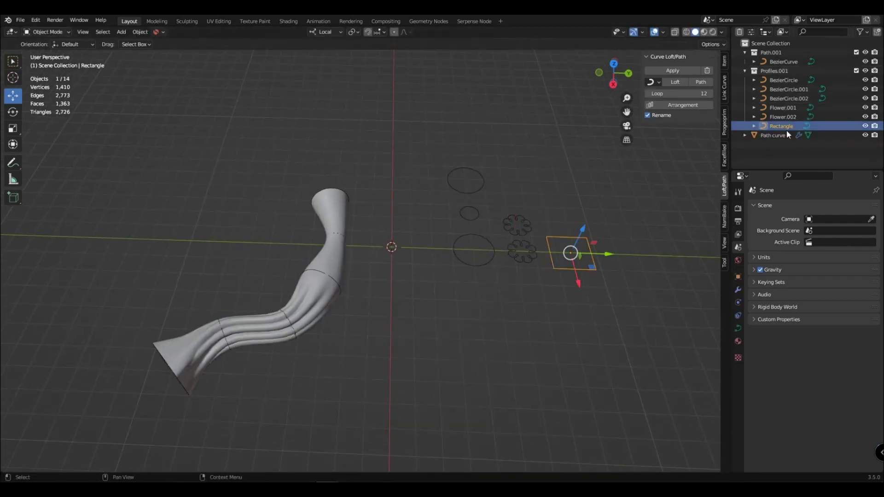
click(185, 393)
click(586, 278)
key(Tab)
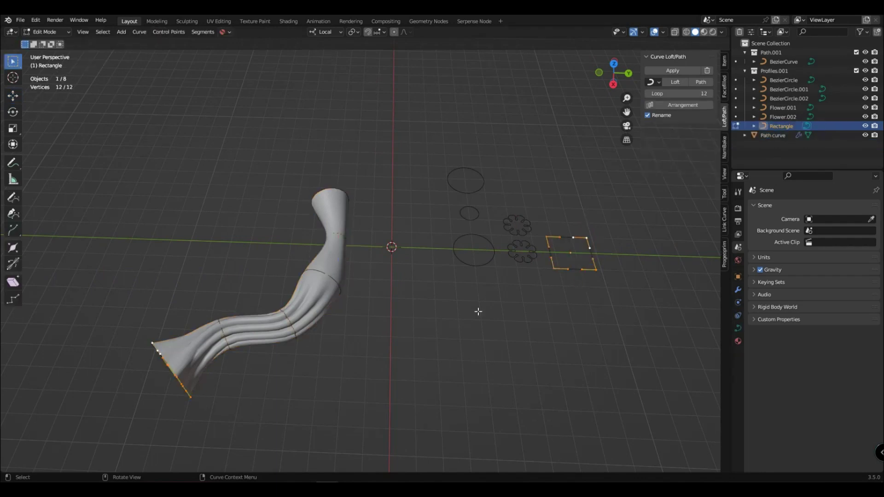
middle_drag(477, 310, 486, 291)
key(r)
key(z)
click(563, 339)
middle_drag(564, 339, 523, 350)
key(Tab)
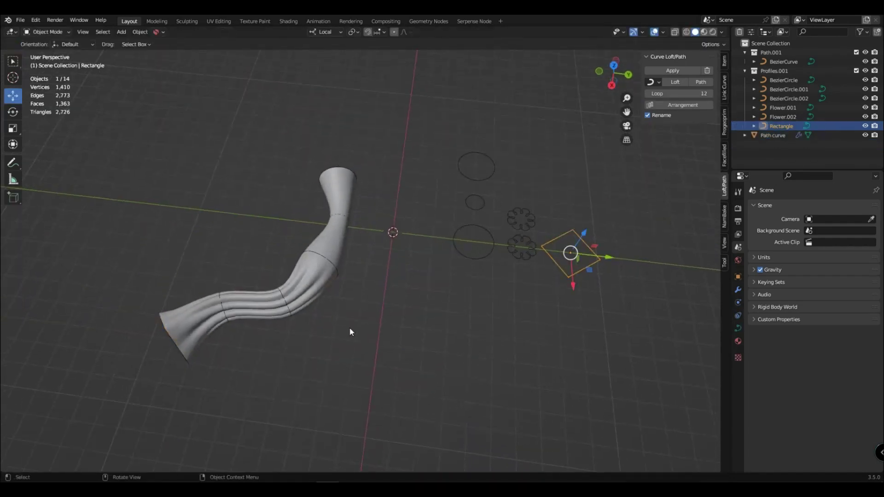
- Duplicate the rectangle profile, shift the copy along local X, and delete the copy
middle_drag(288, 308, 432, 336)
key(shift+d)
right_click(637, 276)
drag(574, 283, 568, 229)
middle_drag(390, 307, 403, 303)
key(Delete)
click(598, 245)
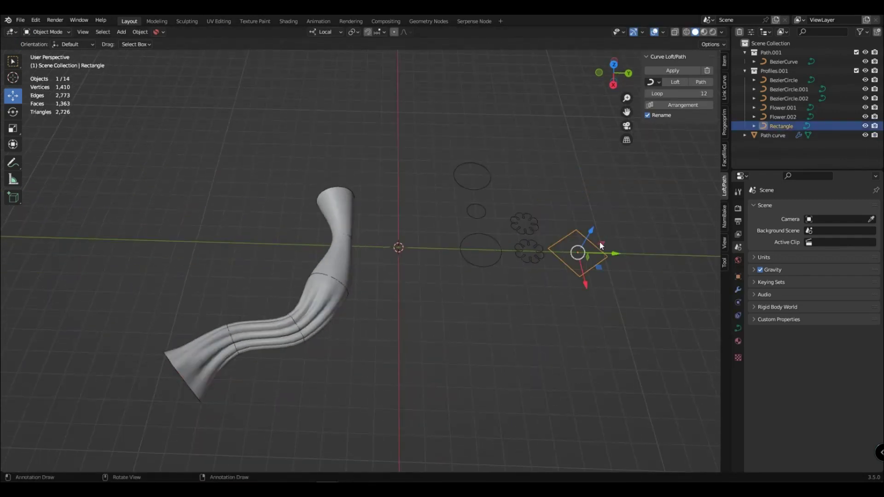
- Move the two flower profiles outward past the rectangle and shift the rectangle about -1.47 m along local Y, between the circles and flowers
key(alt+a)
click(592, 268)
shift+middle_drag(637, 297, 593, 299)
drag(564, 255, 567, 255)
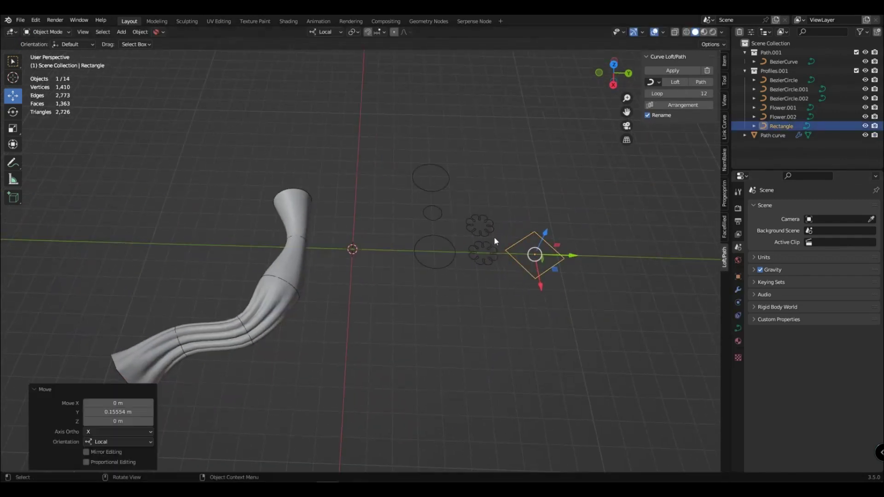
drag(494, 236, 542, 254)
click(553, 265)
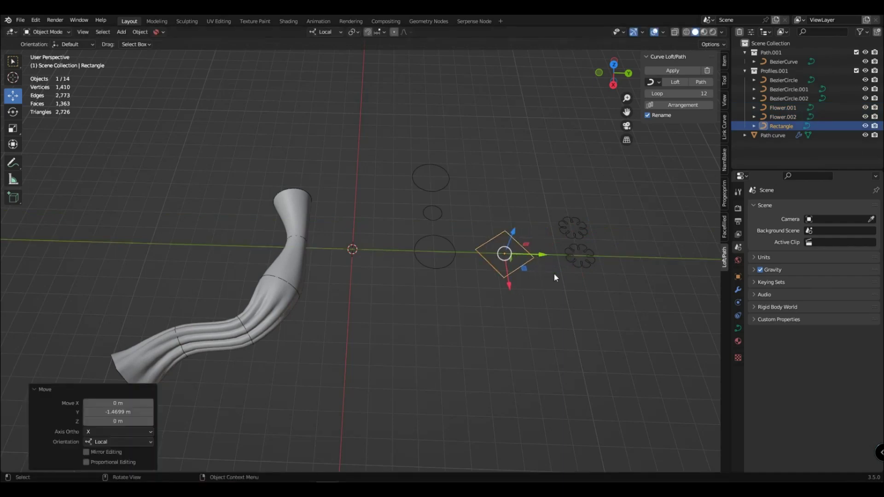
drag(622, 289, 565, 215)
drag(606, 242, 592, 241)
- Select the three circles, the rectangle and the two flowers in that order and reorder them with Arrangement
key(alt+a)
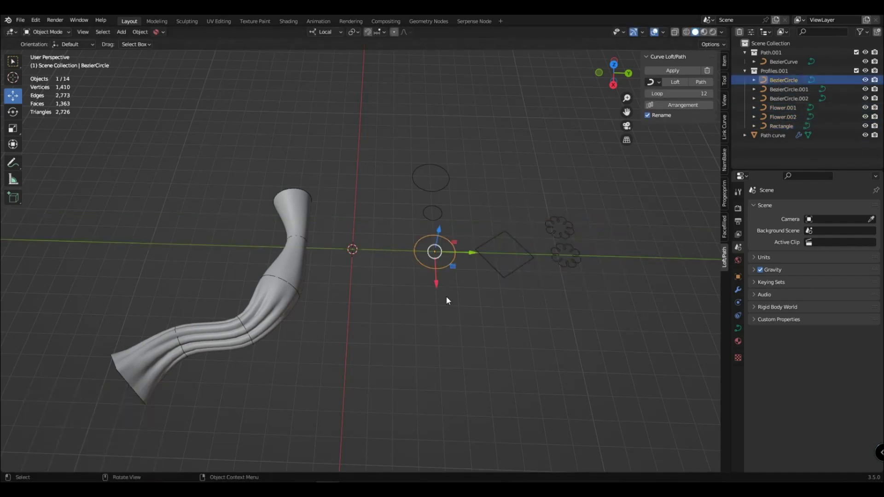
shift+click(432, 219)
shift+click(431, 191)
shift+click(530, 261)
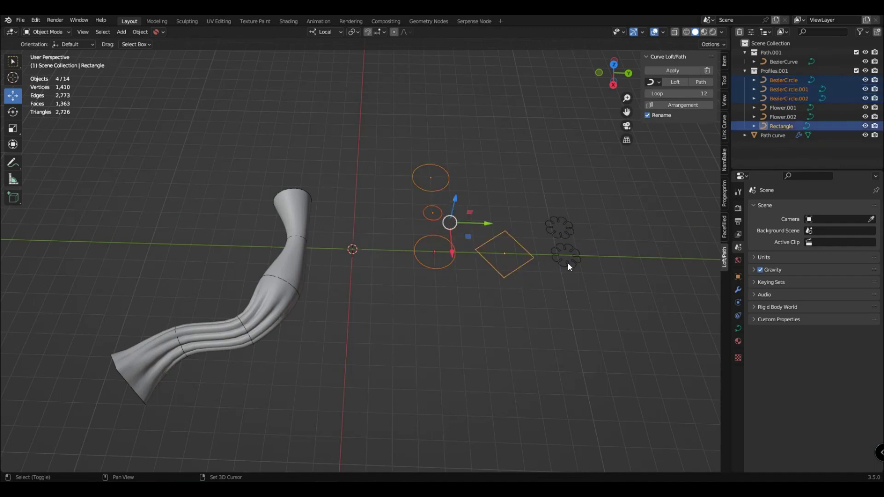
shift+click(567, 265)
shift+click(568, 234)
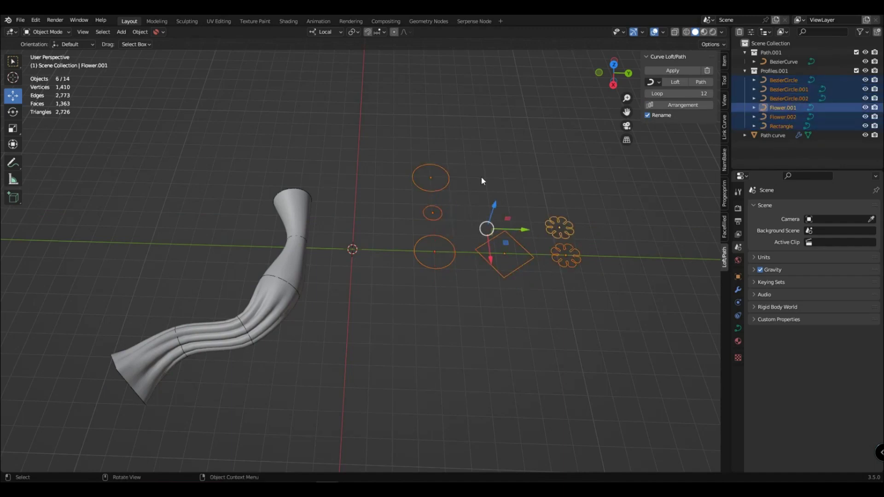
click(685, 109)
- Try scaling the rectangle profile's control points in Edit Mode
click(525, 243)
key(Tab)
key(s)
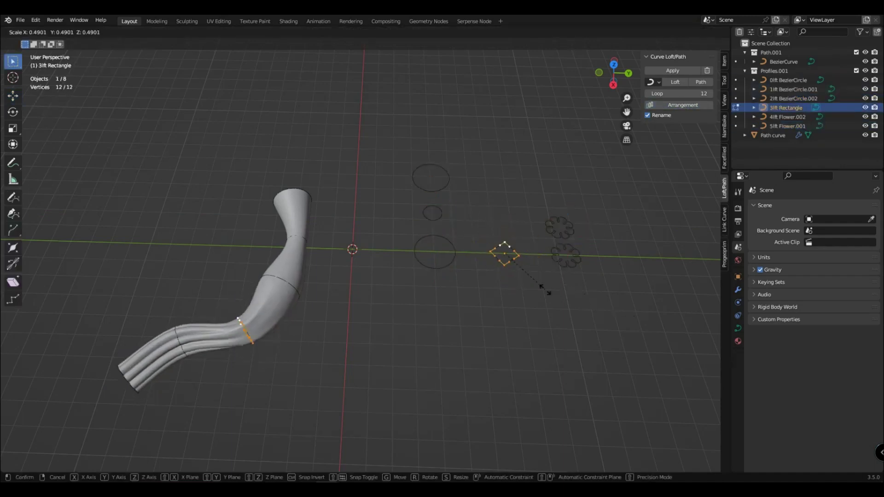
right_click(583, 300)
click(583, 299)
mouse_move(417, 293)
middle_down()
mouse_move(438, 276)
mouse_move(426, 302)
middle_up()
key(Tab)
- Make a copy of the rectangle profile, offset it along local X, and remove it
key(shift+d)
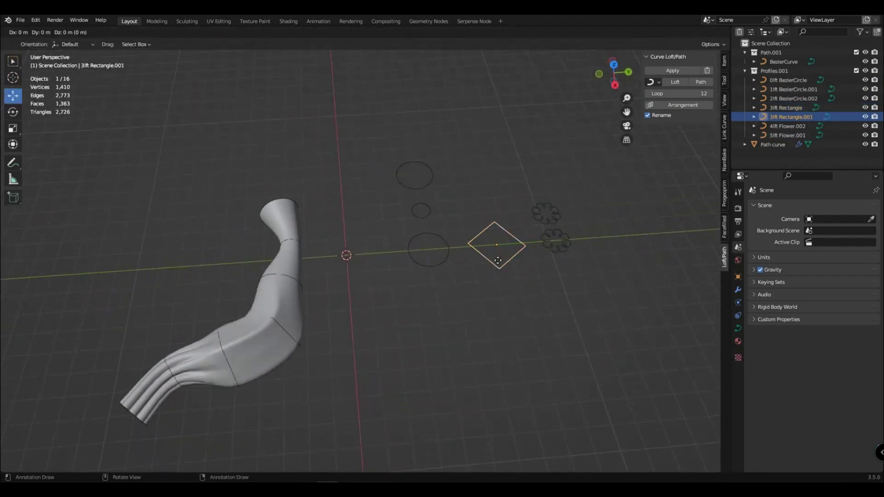
right_click(501, 262)
drag(500, 263, 486, 211)
click(527, 240)
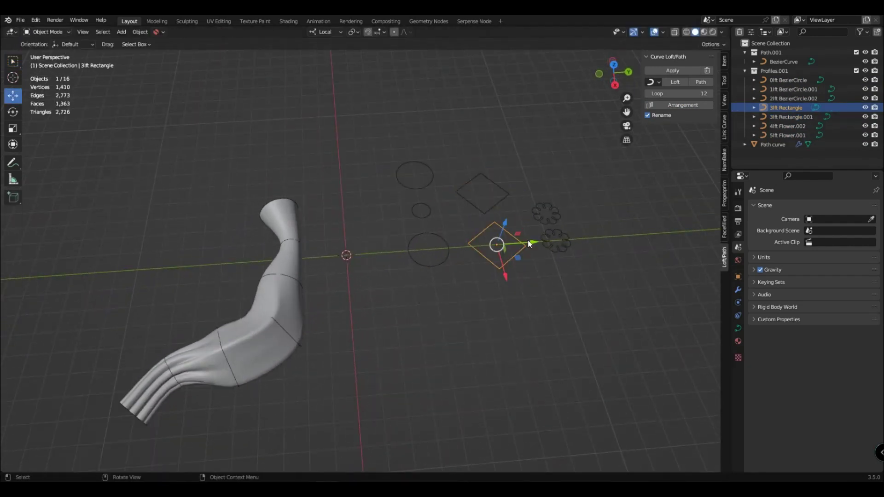
click(500, 200)
key(x)
click(501, 200)
- Delete the large circle in line with the rectangle and move the two remaining circles along X toward its place
click(447, 255)
key(x)
click(447, 255)
middle_drag(448, 256, 438, 297)
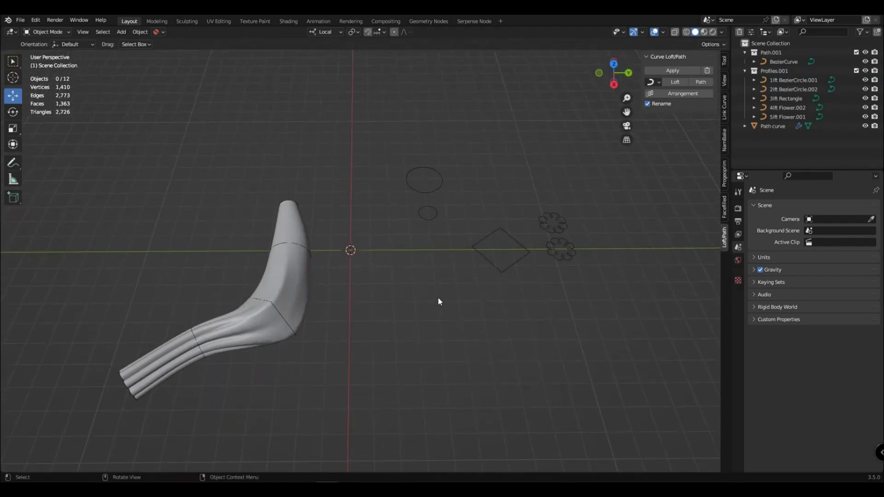
drag(399, 161, 434, 274)
click(476, 304)
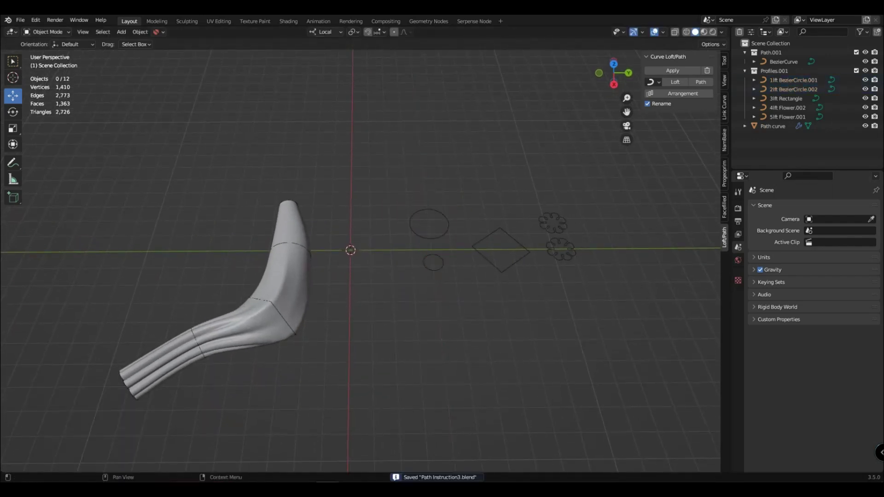
- Duplicate the Bezier path curve beside the original along the Y axis and rotate the copy -175° about local Z
click(782, 61)
middle_drag(460, 239, 448, 255)
key(shift+d)
key(x)
key(x)
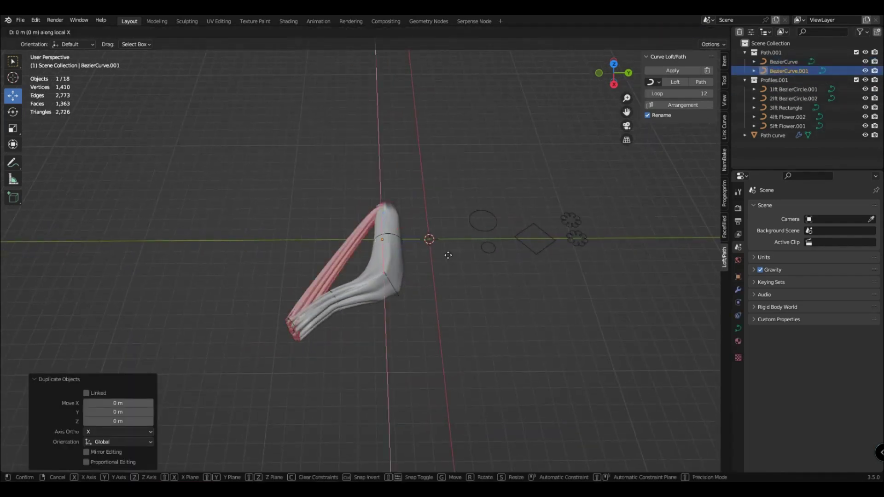
click(301, 271)
key(r)
key(z)
click(142, 208)
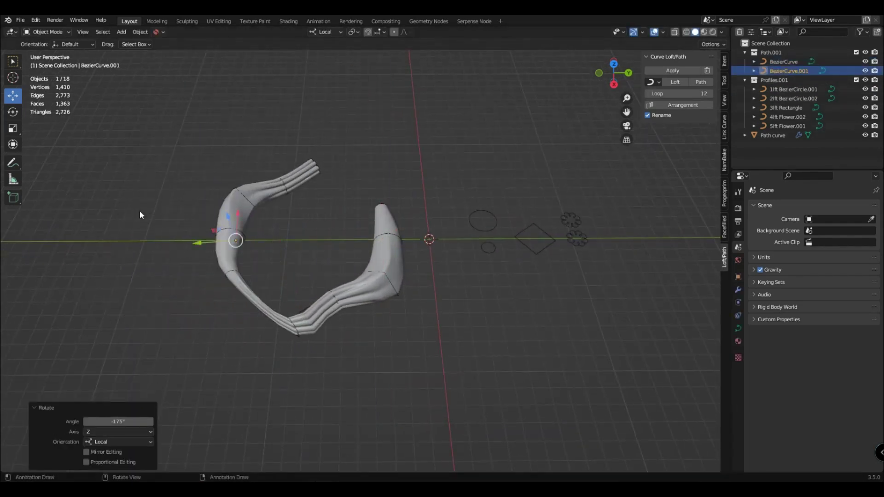
- Reposition the copied path closer to the original's flower-side end and adjust its rotation about local Z
drag(238, 218, 238, 273)
click(238, 272)
key(r)
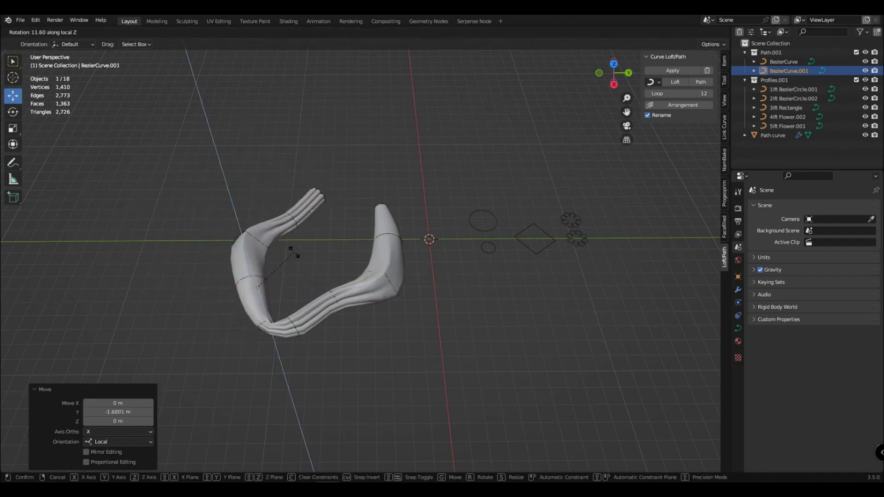
click(252, 260)
drag(252, 259, 249, 252)
- Select the path surface and increase its Resolution
scroll(449, 283, up, 1)
shift+middle_drag(449, 282, 441, 308)
click(387, 304)
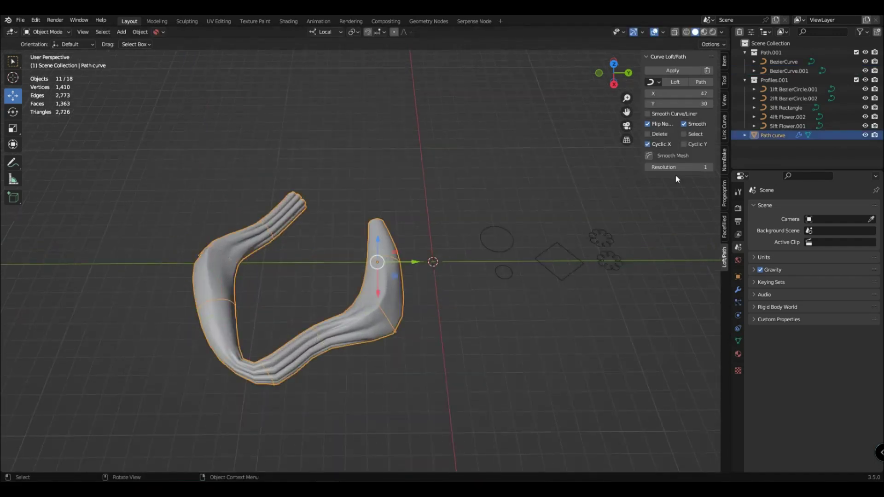
- Move and rotate the copied path about local Z so its circle-side end lines up with the original path's flower-side end
click(244, 269)
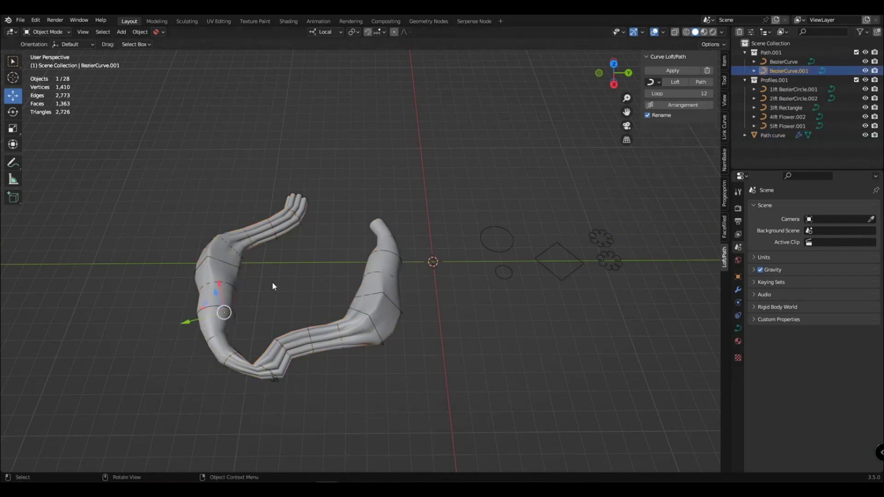
key(r)
key(z)
key(z)
right_click(305, 281)
key(g)
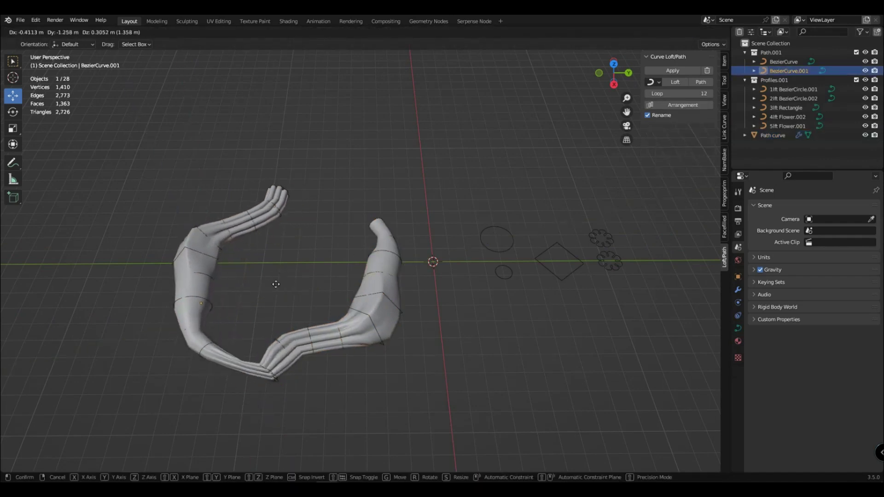
click(287, 319)
key(r)
key(z)
key(z)
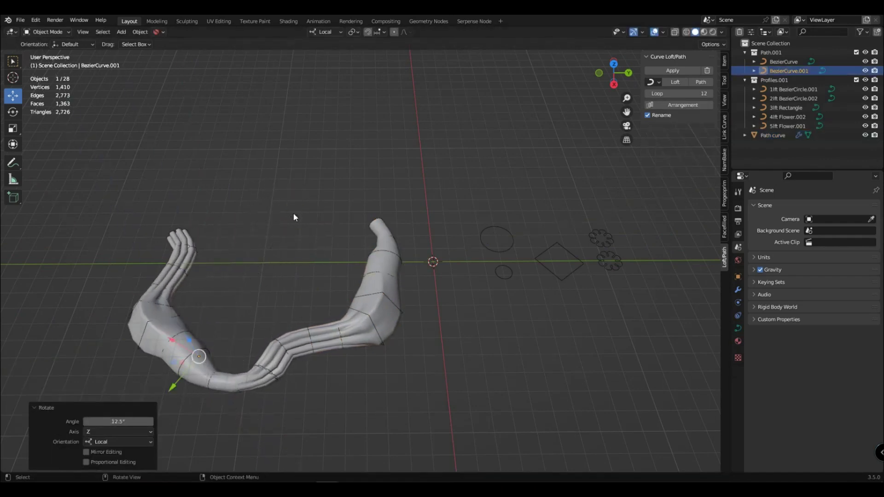
click(294, 225)
- Clear the control point selection on both path curves and join them into one curve object
shift+click(785, 63)
key(Tab)
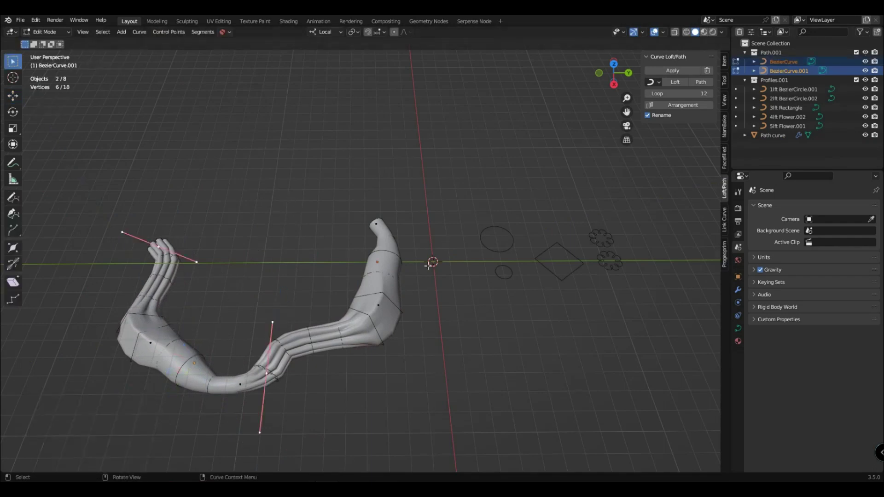
ctrl+drag(110, 174, 447, 451)
key(Tab)
key(ctrl+j)
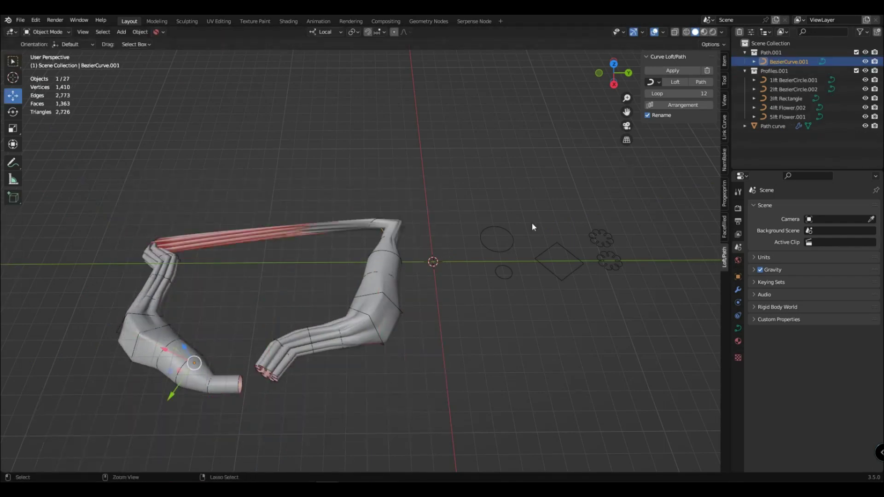
- Rotate the second spline's control points about local Z and move them about -1.02 m in X and 0.36 m in Y
key(Tab)
drag(106, 227, 254, 403)
key(r)
key(z)
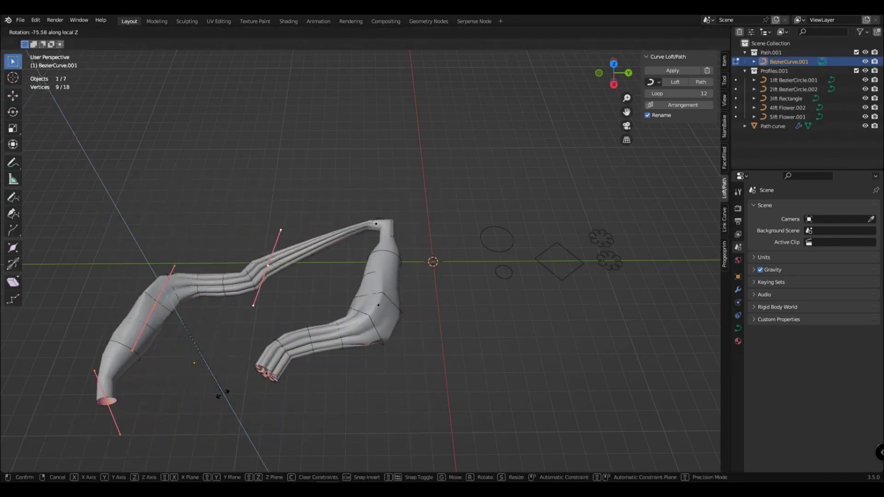
click(224, 372)
key(g)
click(319, 328)
- Rotate the second spline's flower-side end point about Z to smooth its transition to the first spline, and return to Object Mode
middle_drag(318, 329, 454, 323)
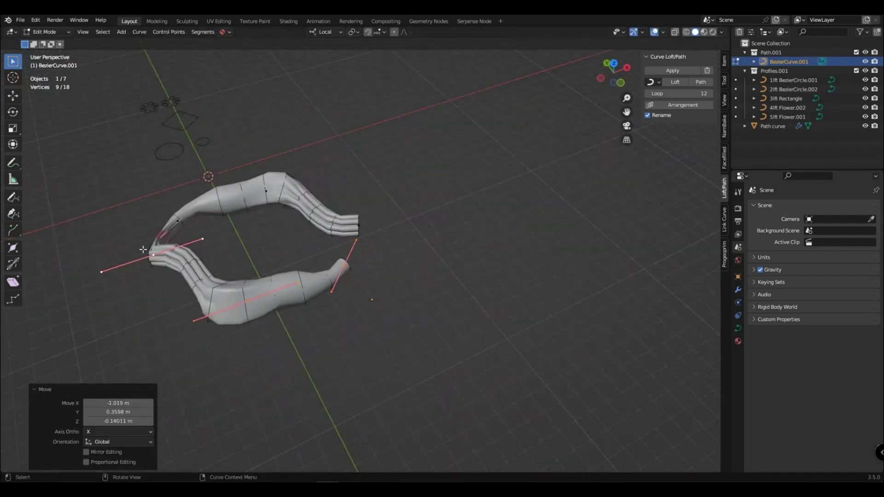
drag(144, 250, 170, 267)
key(r)
key(z)
key(z)
click(129, 301)
middle_drag(129, 301, 437, 315)
right_click(437, 315)
key(r)
key(z)
click(404, 339)
key(Tab)
click(493, 343)
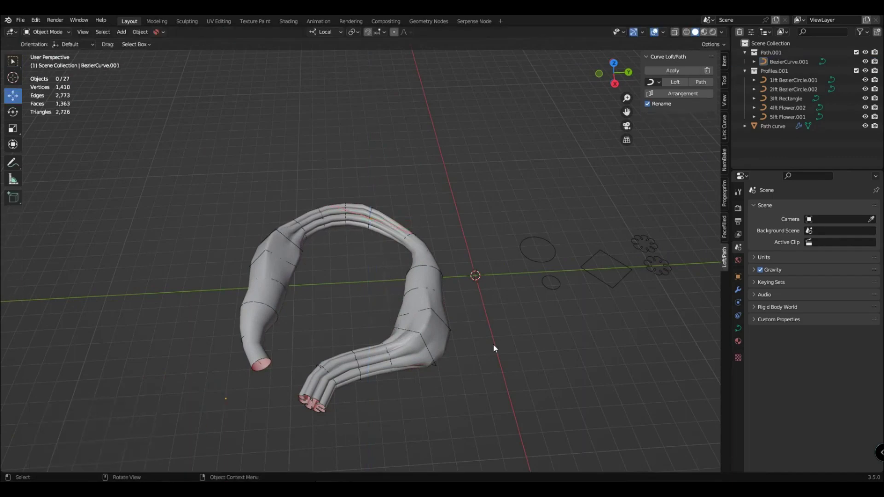
- Enable Smooth Mesh at 1 for the path surface and set its resolution to X 45 and Y 71
middle_drag(493, 343, 474, 350)
click(432, 330)
key(q)
click(432, 328)
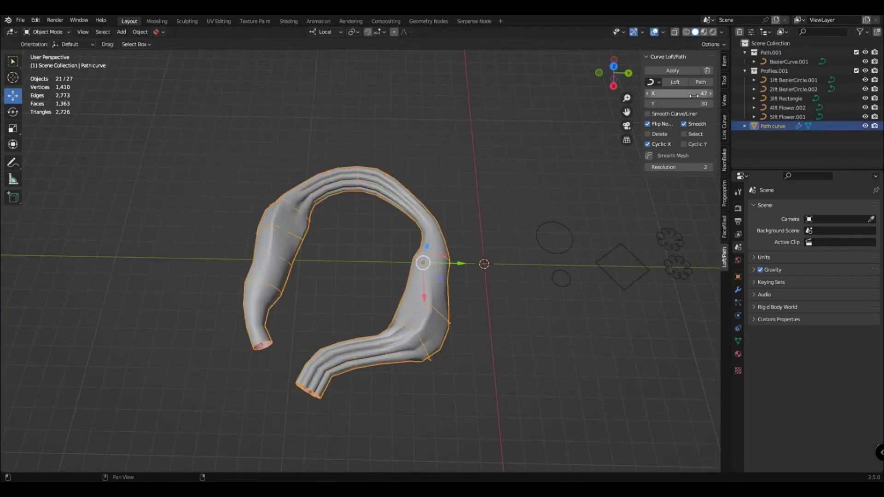
click(648, 155)
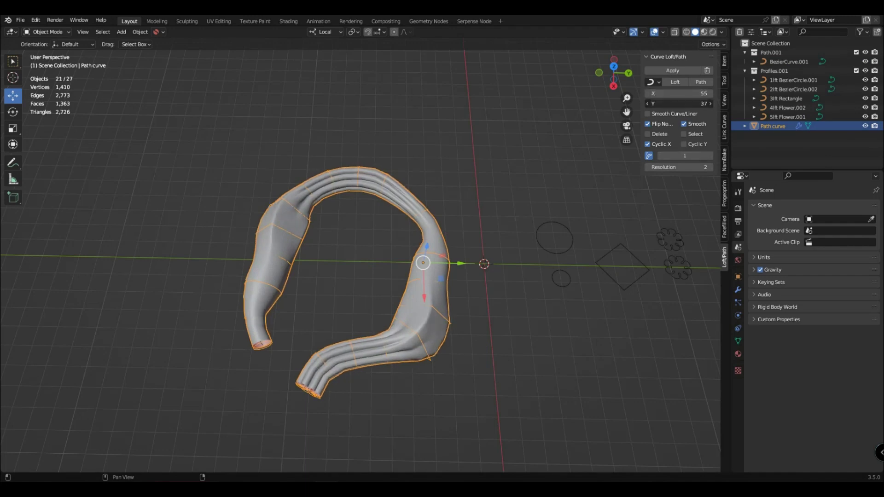
scroll(460, 322, up, 3)
drag(689, 94, 711, 104)
click(530, 313)
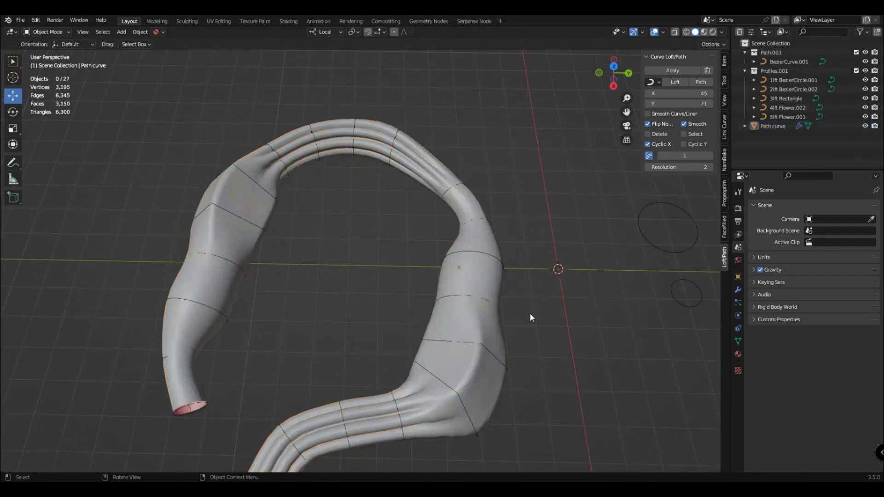
scroll(530, 313, down, 4)
shift+middle_drag(528, 338, 515, 299)
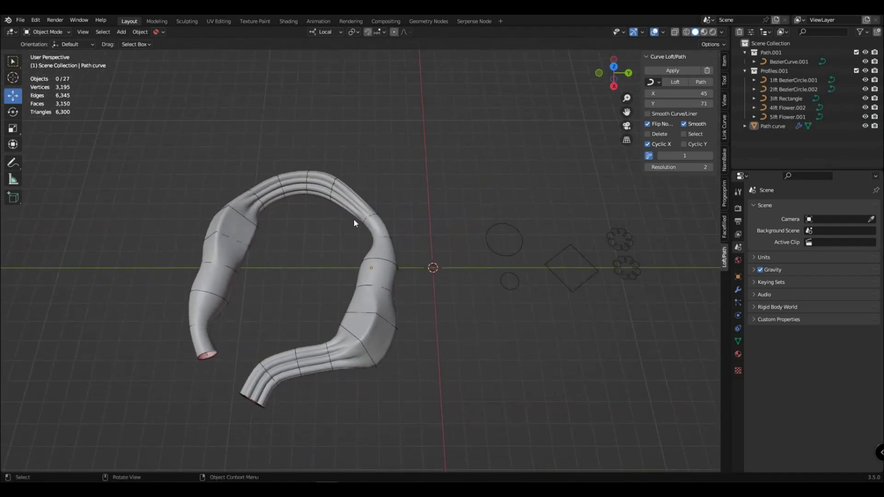
- Delete the path curve and its surface and remove the Path.001 and Profiles.001 collections, keeping the five profile curves
shift+middle_drag(419, 306, 398, 325)
middle_drag(327, 396, 466, 356)
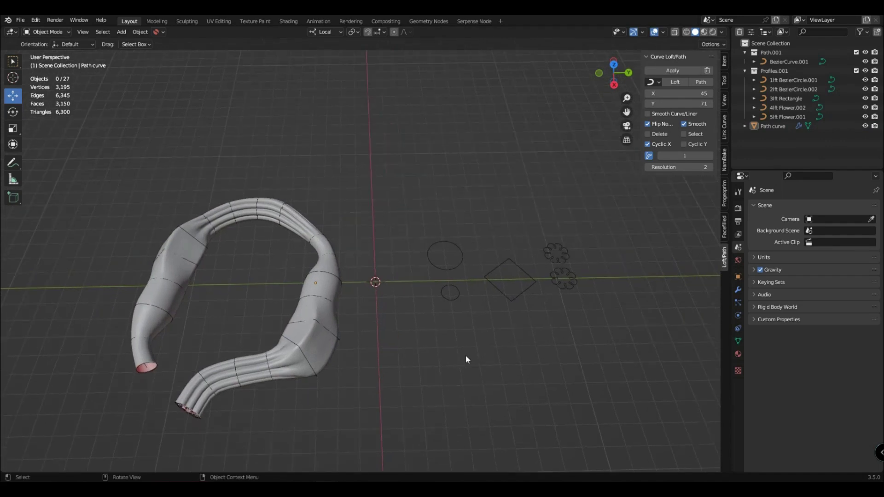
key(a)
key(x)
click(392, 280)
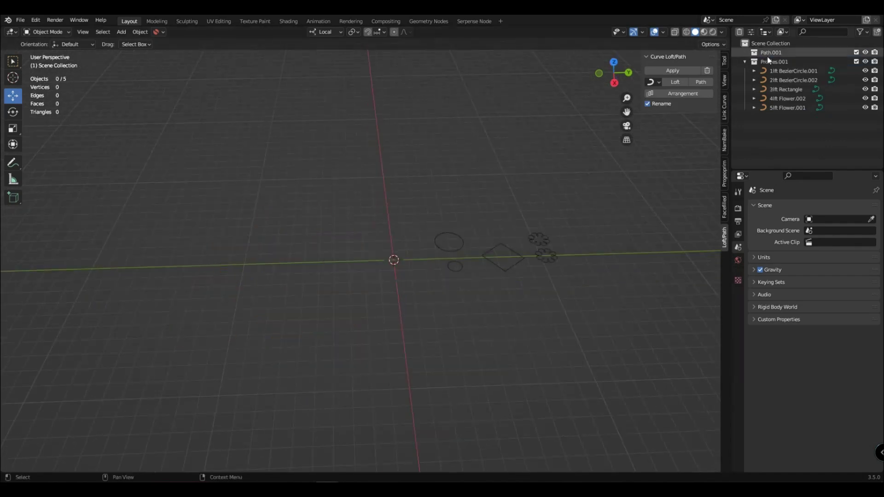
middle_drag(488, 290, 468, 329)
- Add a Bezier circle, move it about -5.99 m along Y and scale it up by about 3.727
key(shift+a)
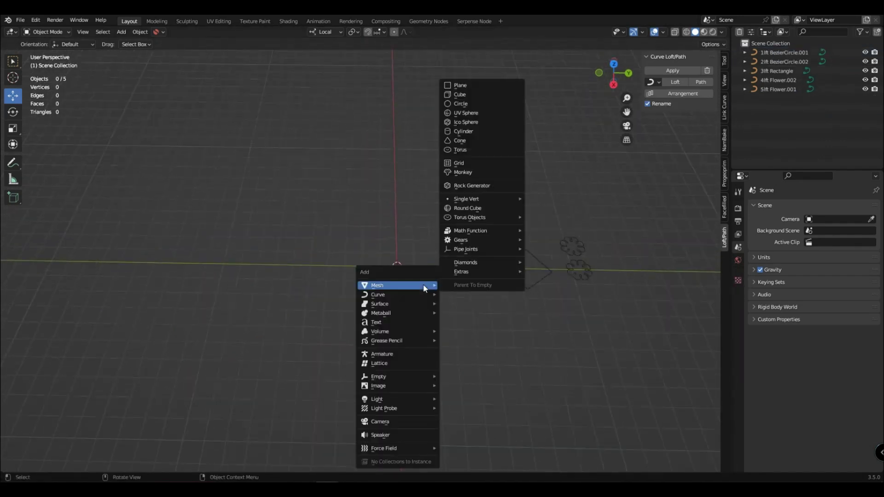
key(Escape)
click(652, 82)
click(667, 100)
drag(436, 268, 332, 270)
key(s)
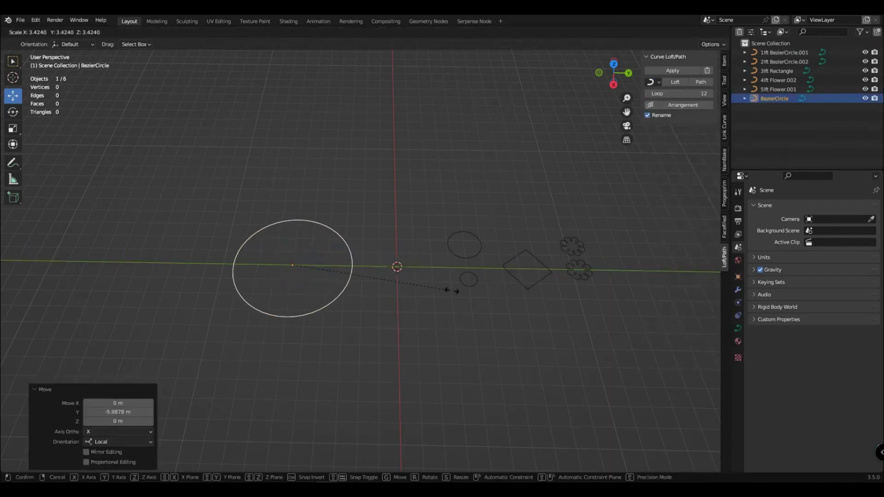
click(452, 290)
middle_drag(405, 299, 413, 290)
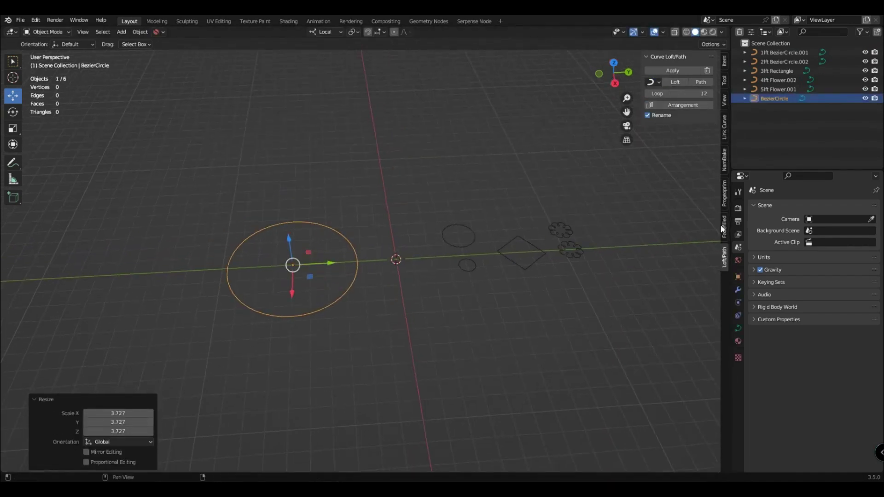
- Start Link Curve on the Bezier circle with 2lft BezierCircle.002 and 5lft Flower.001 as the linked objects
click(724, 129)
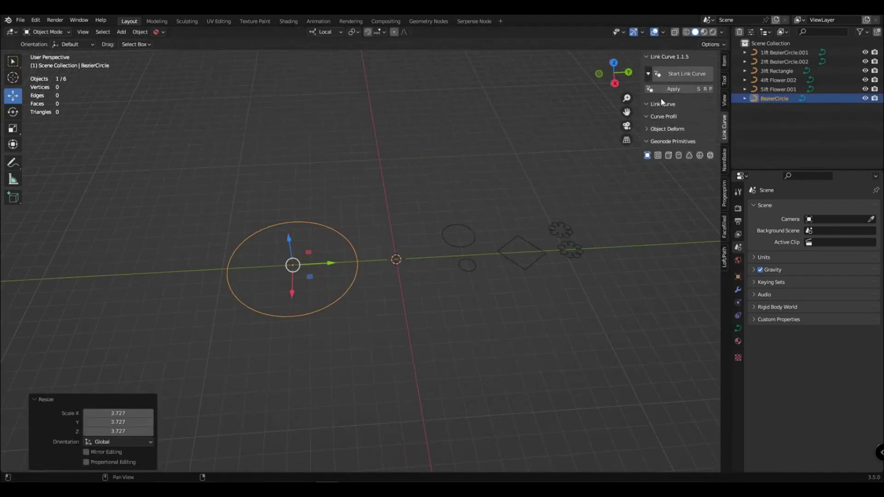
click(689, 73)
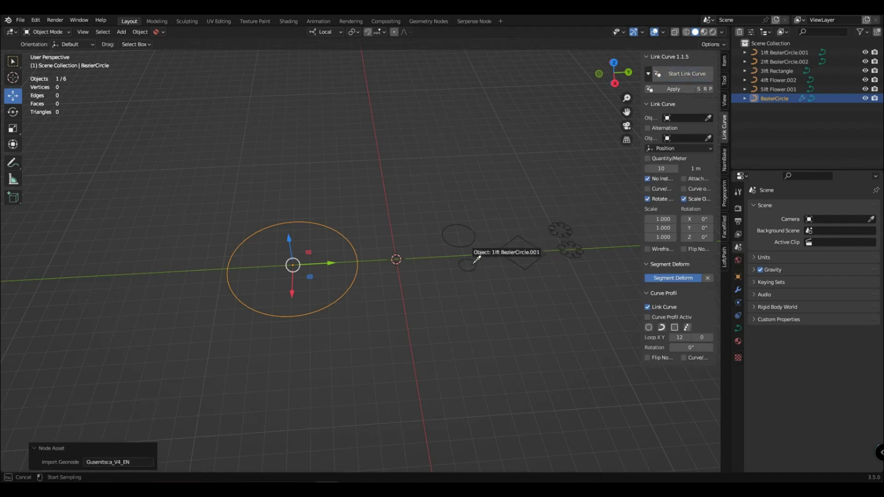
click(472, 238)
click(685, 138)
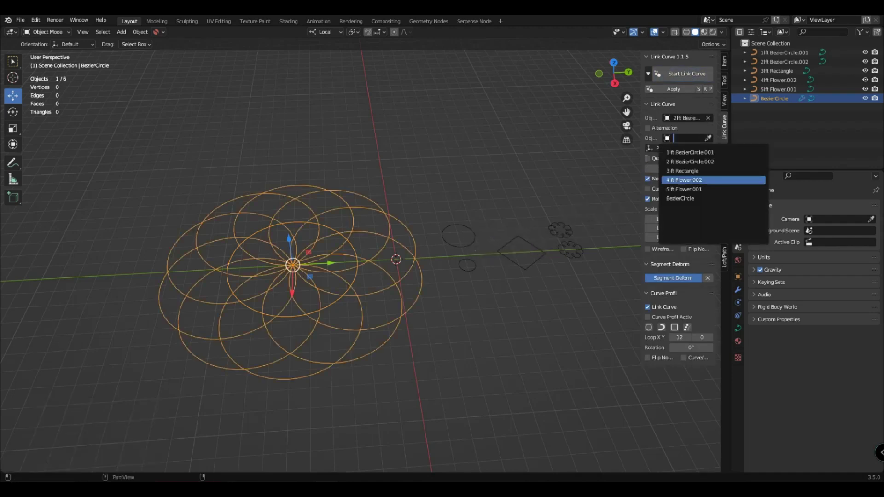
click(681, 180)
- Scale the linked profiles to 0.250, rotate them 90° in Y and Z, enable Alternation and hide the guide circle
drag(668, 241, 633, 219)
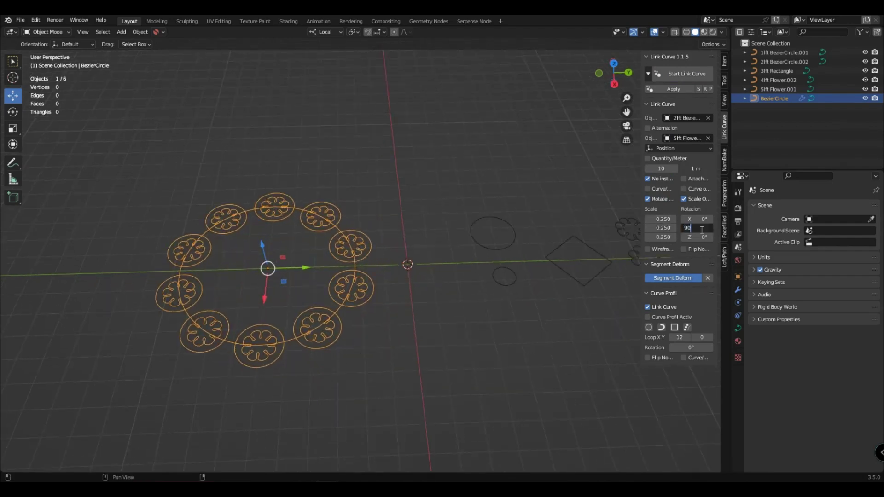
key(Return)
key(Return)
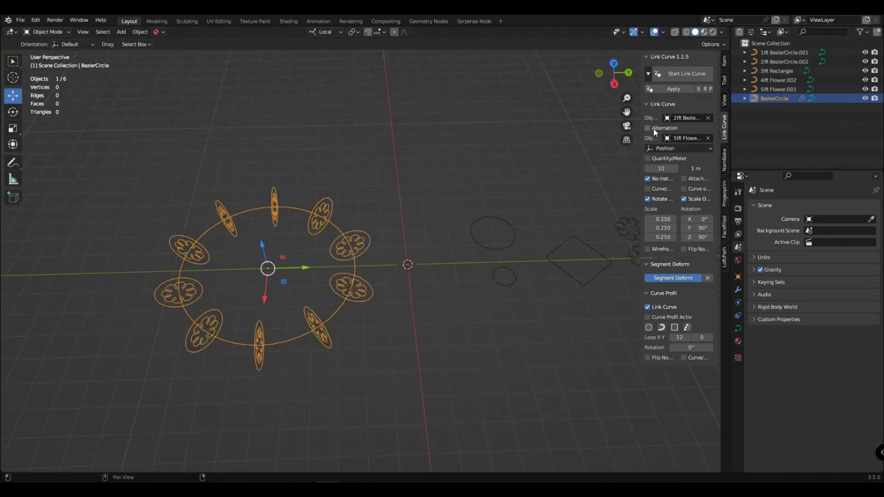
click(655, 131)
click(684, 189)
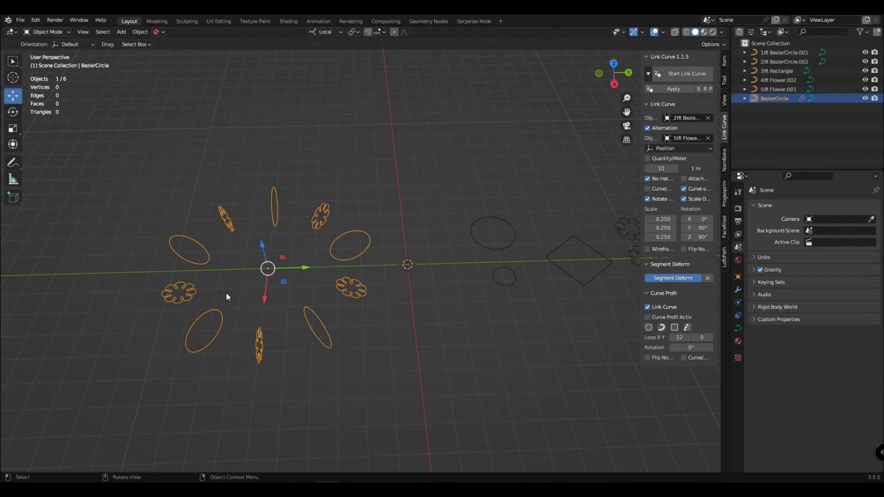
- Loft the alternating profiles around the circle, with Smooth and Cyclic X enabled
click(725, 263)
click(675, 82)
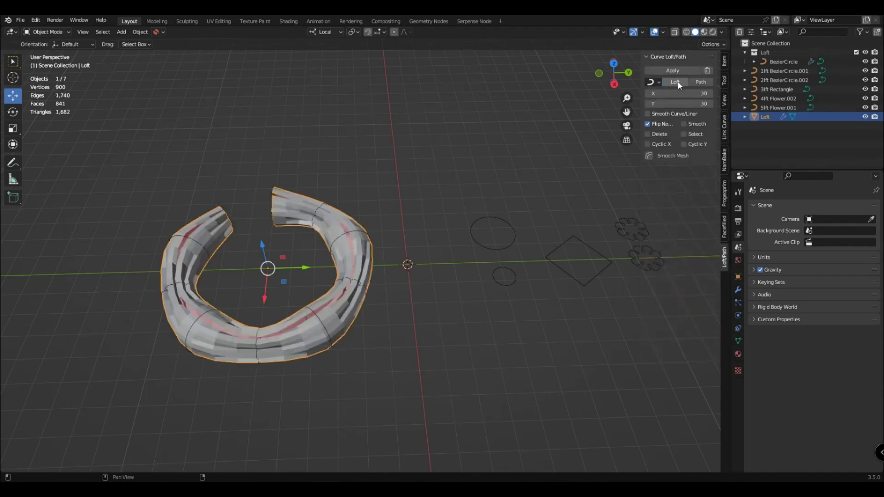
click(684, 124)
click(666, 144)
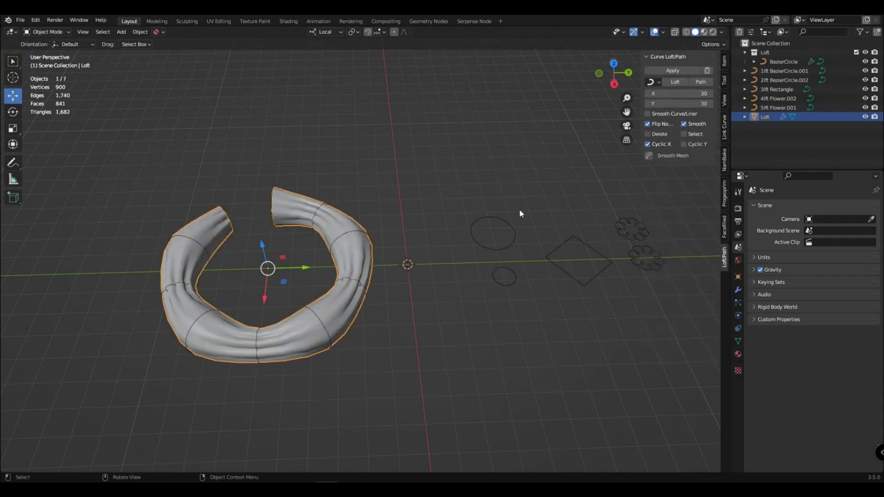
- Set the loft's resolution to X 66 and Y 75 and close the ring with Cyclic Y
shift+middle_drag(412, 276, 465, 262)
drag(677, 93, 700, 104)
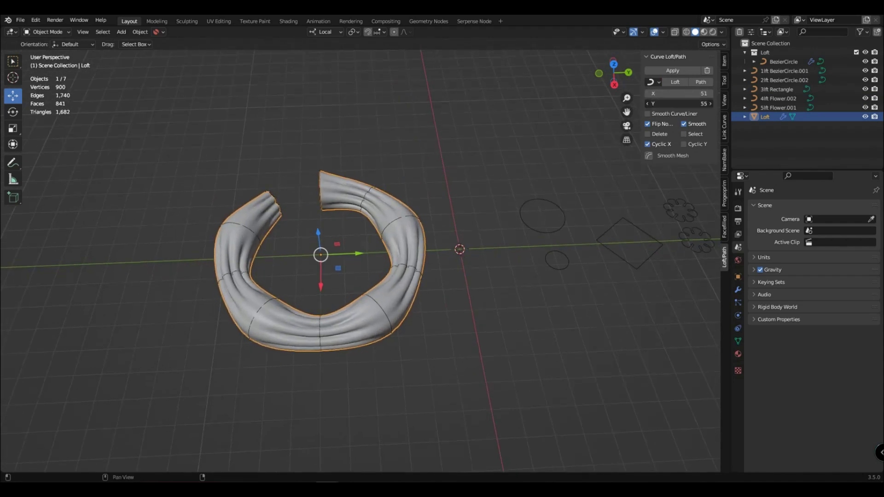
key(shift+z)
scroll(365, 340, up, 3)
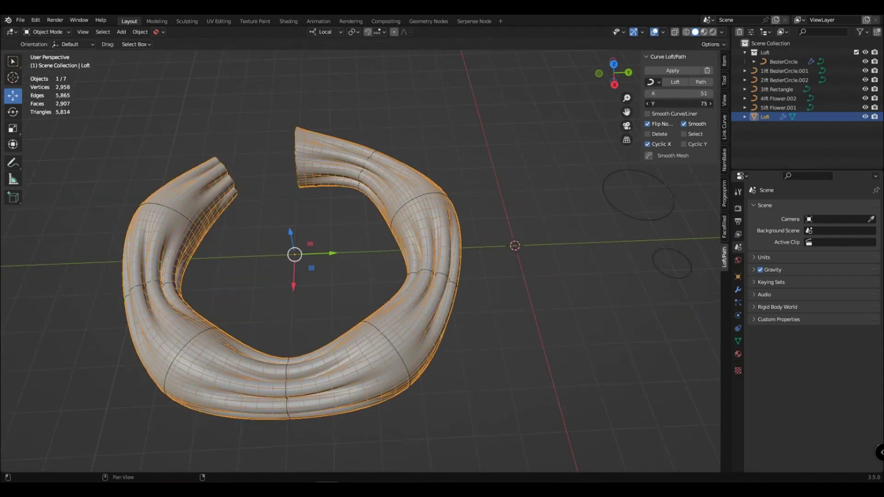
click(706, 144)
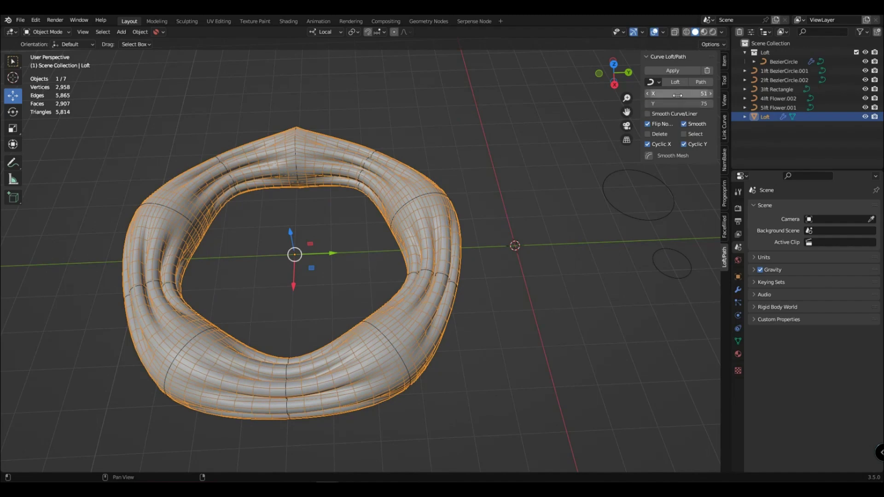
drag(678, 95, 694, 95)
click(471, 351)
scroll(470, 351, down, 2)
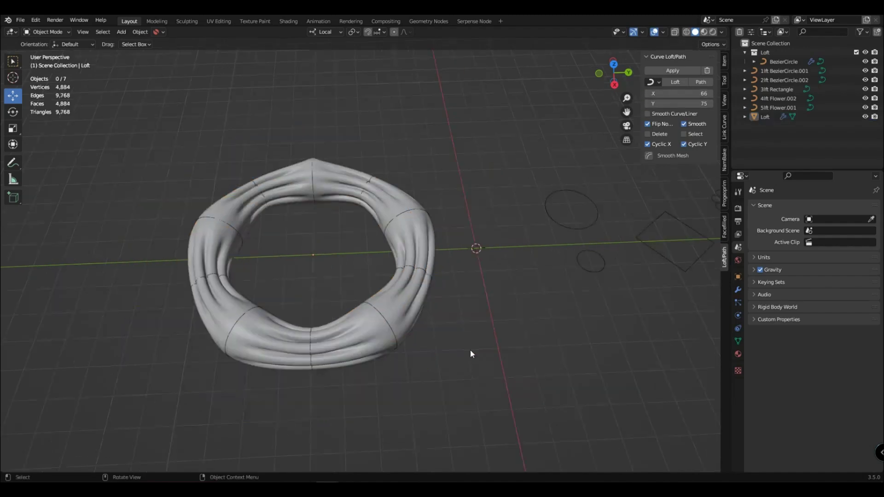
- Try other Y and Z rotations for the linked profiles on the guide circle and set their quantity to 27
middle_drag(470, 353, 440, 305)
click(421, 305)
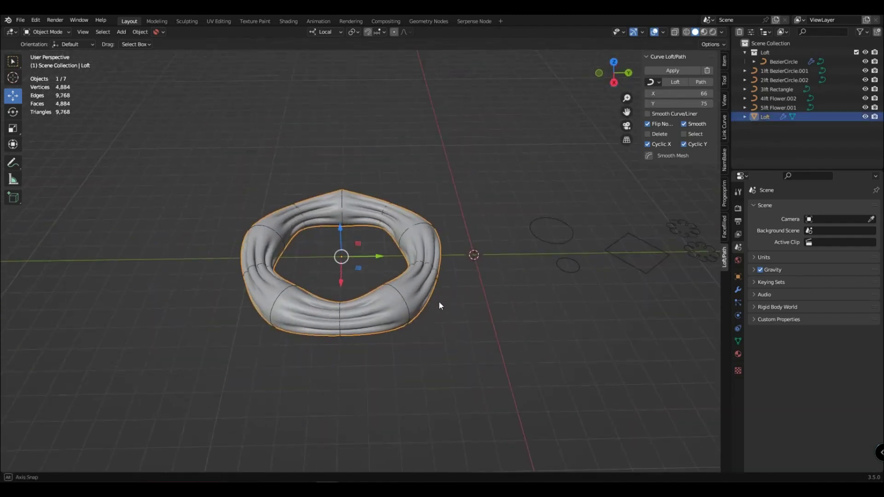
scroll(440, 305, up, 1)
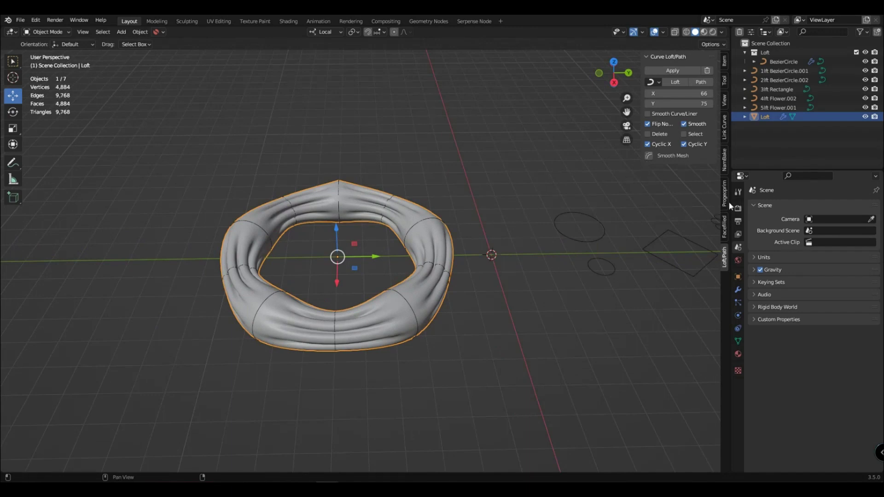
click(725, 134)
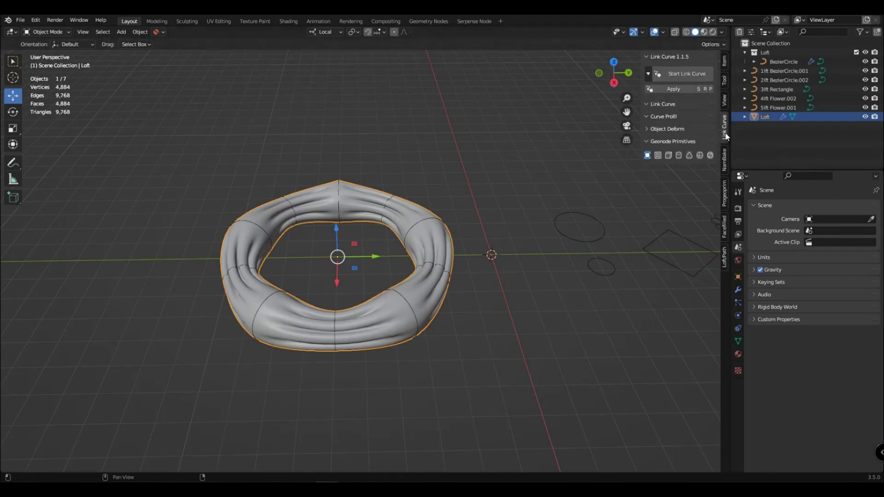
click(413, 313)
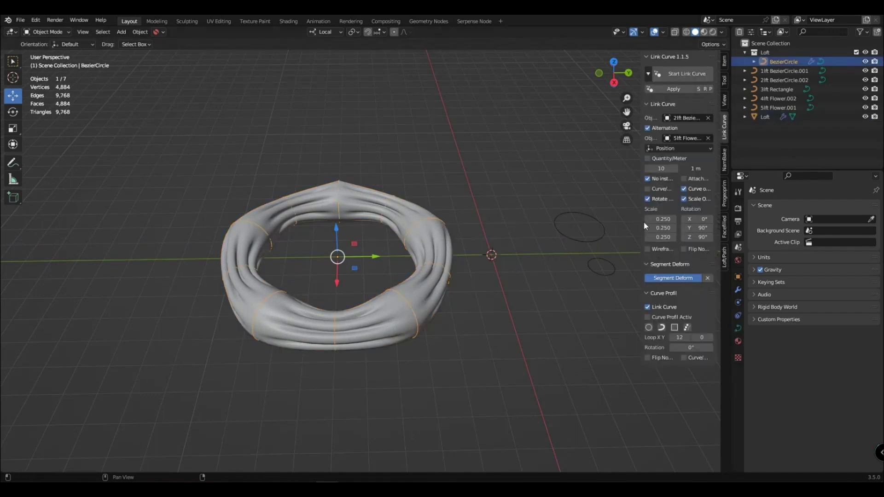
drag(697, 227, 725, 237)
drag(661, 168, 680, 169)
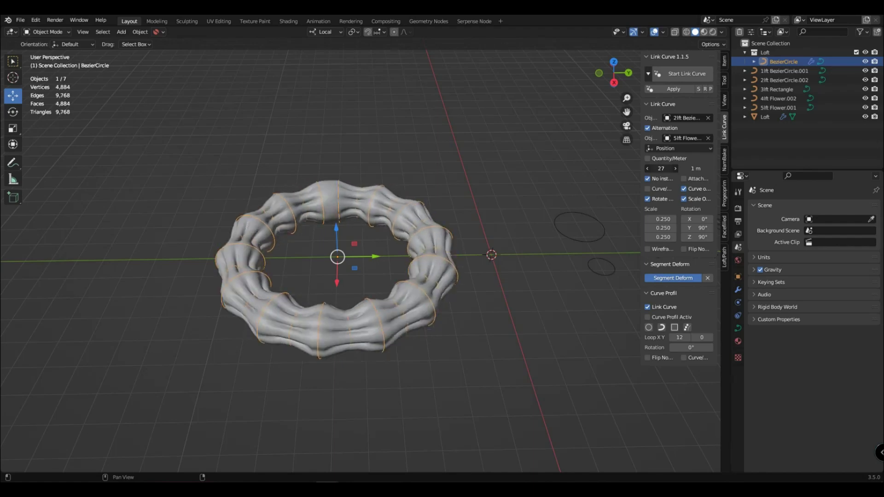
middle_drag(466, 273, 441, 267)
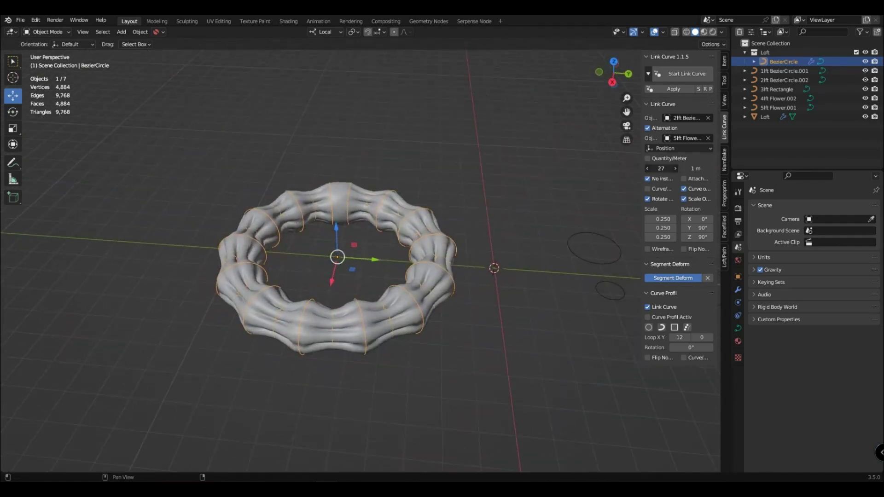
- Enable Quantity/Meter for the linked profiles and set the length to 6.59 m and the scale to 0.620
click(660, 160)
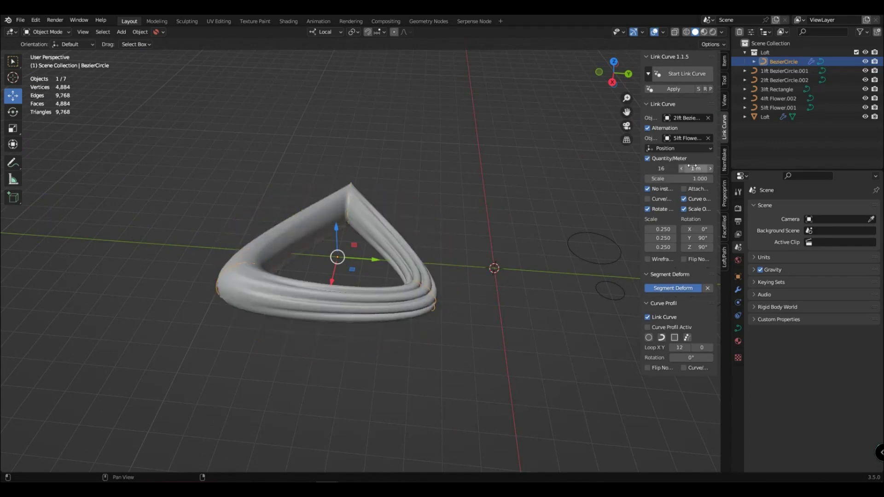
mouse_move(692, 167)
mouse_down()
mouse_move(704, 168)
mouse_move(655, 179)
mouse_move(674, 178)
mouse_up()
shift+middle_drag(443, 284, 367, 307)
shift+middle_drag(411, 277, 412, 270)
- Replace the second linked profile, the flower, with the 3lft Rectangle curve
click(707, 137)
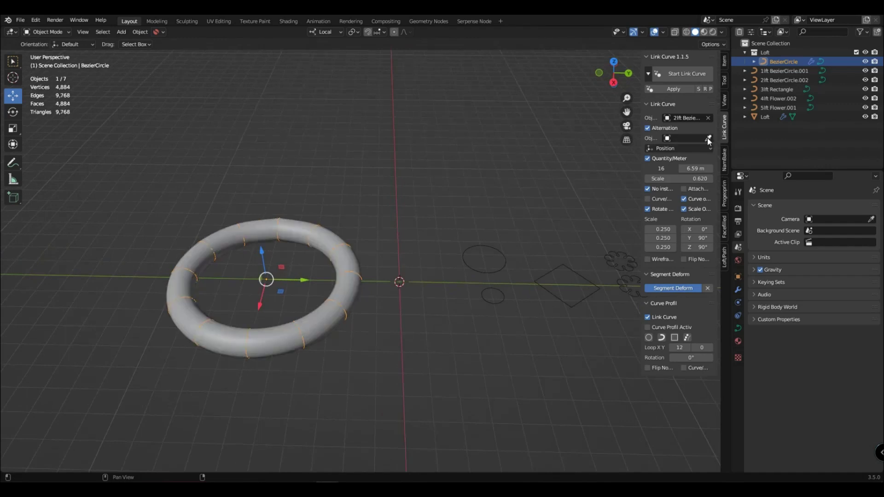
click(566, 299)
mouse_move(322, 354)
middle_down()
mouse_move(308, 359)
mouse_move(286, 341)
mouse_move(315, 345)
mouse_move(366, 323)
middle_up()
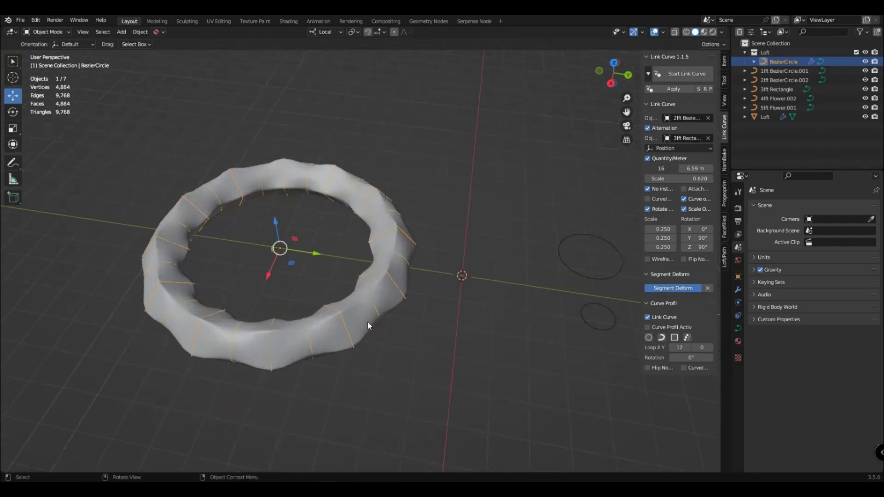
- Scale the rectangle profile up by about 1.733 and readjust its size to reshape the lofted ring
click(576, 307)
key(s)
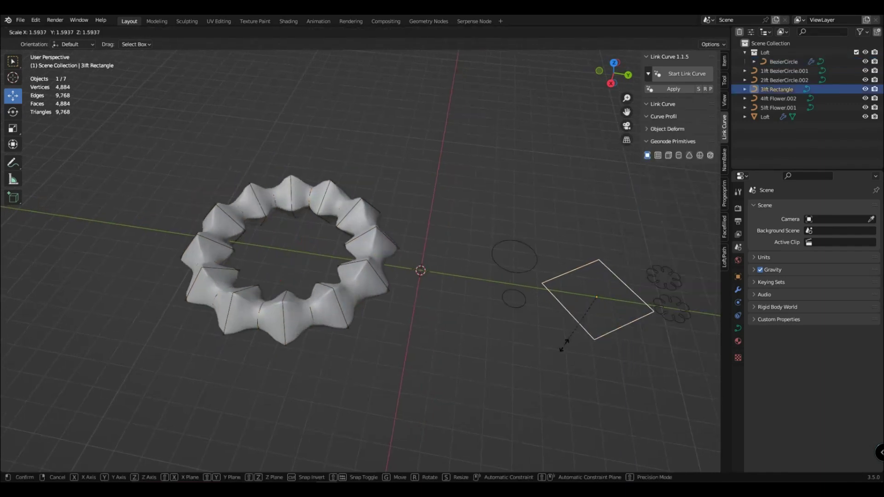
click(568, 352)
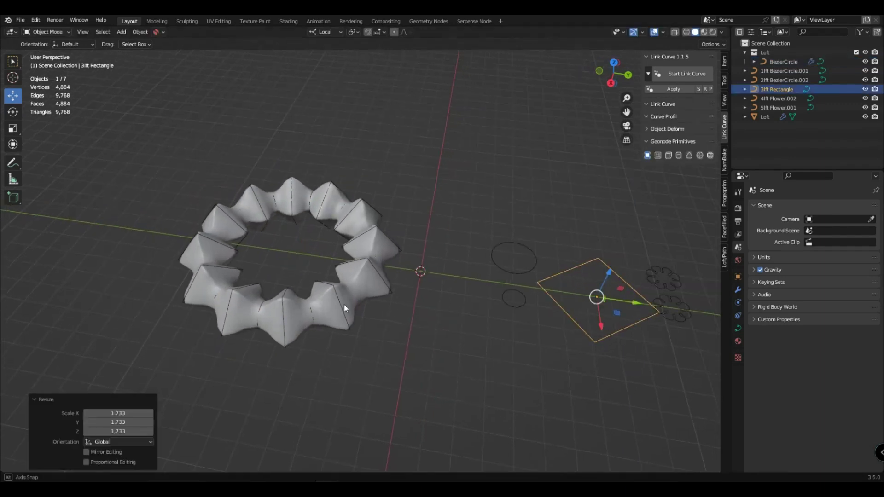
middle_drag(344, 304, 356, 301)
key(s)
click(551, 342)
- Select the ring's guide circle and replace the rectangle with 5lft Flower.001 as the second linked profile
click(370, 340)
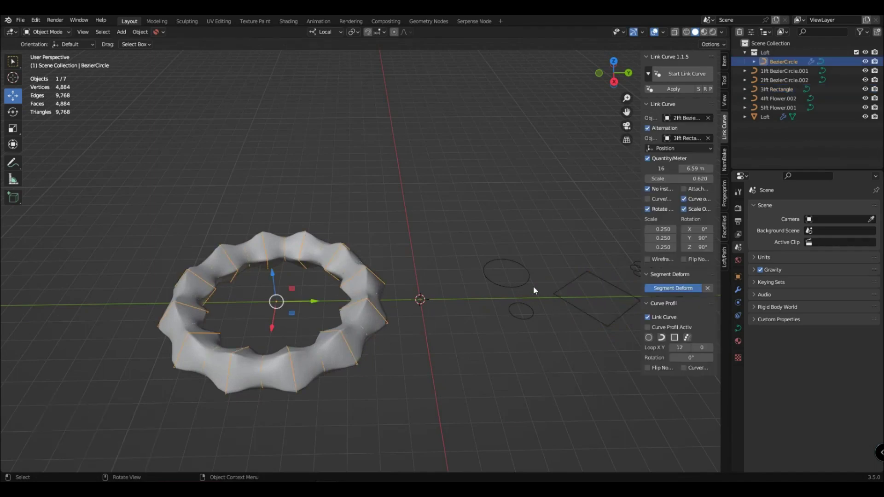
scroll(532, 285, down, 1)
click(707, 138)
click(707, 138)
click(607, 270)
scroll(294, 393, up, 2)
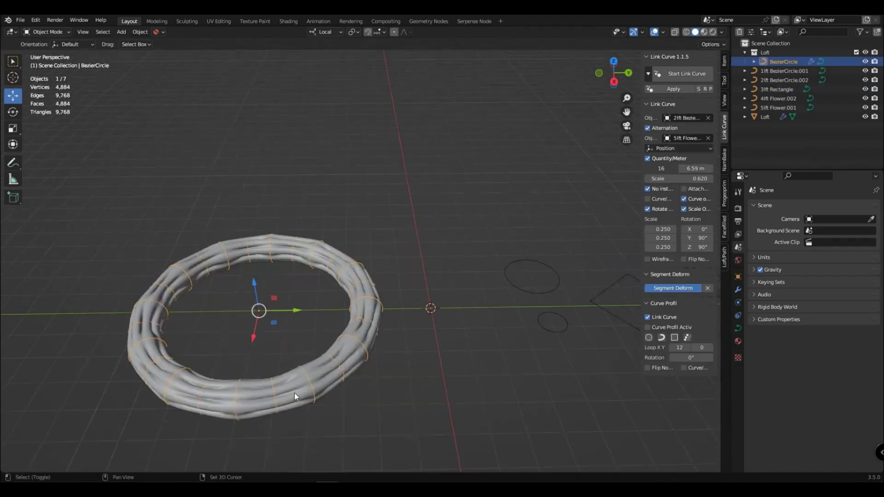
- Set the first linked profile's Y position offset to about 0.59 m to give the ring a wavy outline
shift+middle_drag(295, 393, 371, 332)
middle_drag(372, 332, 377, 327)
scroll(471, 329, up, 1)
click(685, 149)
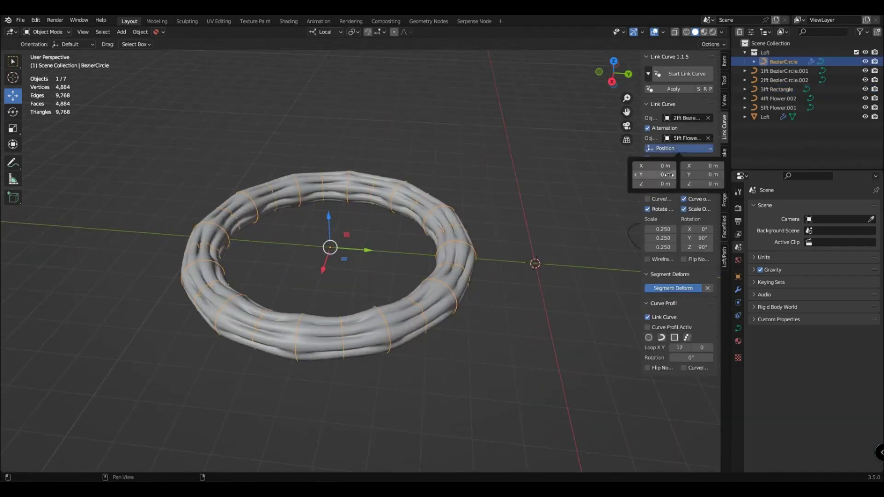
mouse_move(653, 175)
mouse_down()
mouse_move(683, 175)
mouse_move(644, 175)
mouse_move(680, 174)
mouse_up()
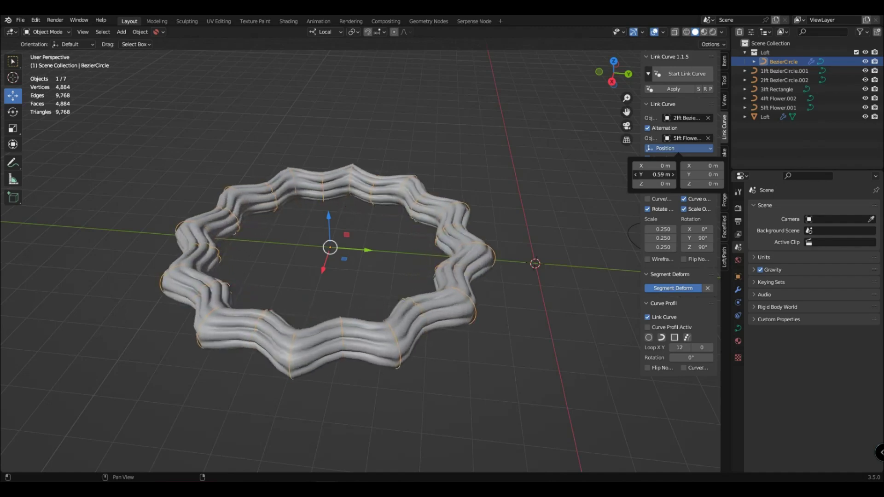
- Select the loft mesh, raise its Y resolution to 100 and enable Smooth Mesh with a value of 8
click(721, 253)
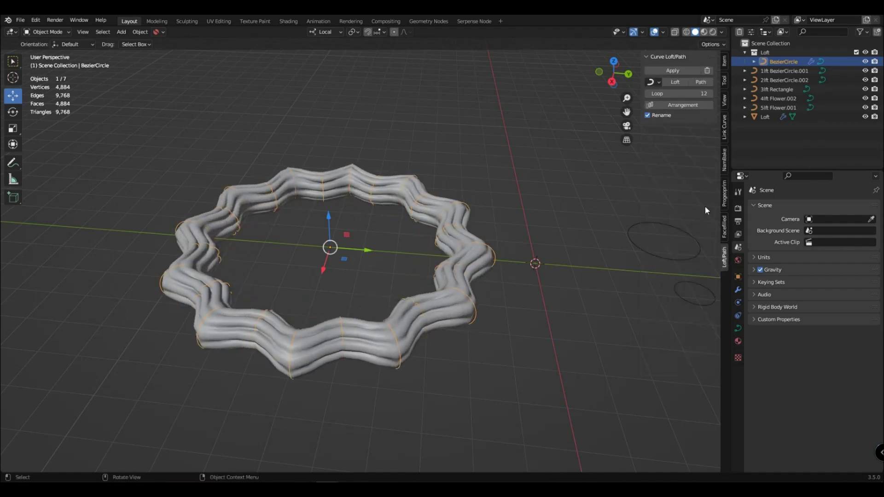
click(380, 355)
drag(693, 104, 713, 104)
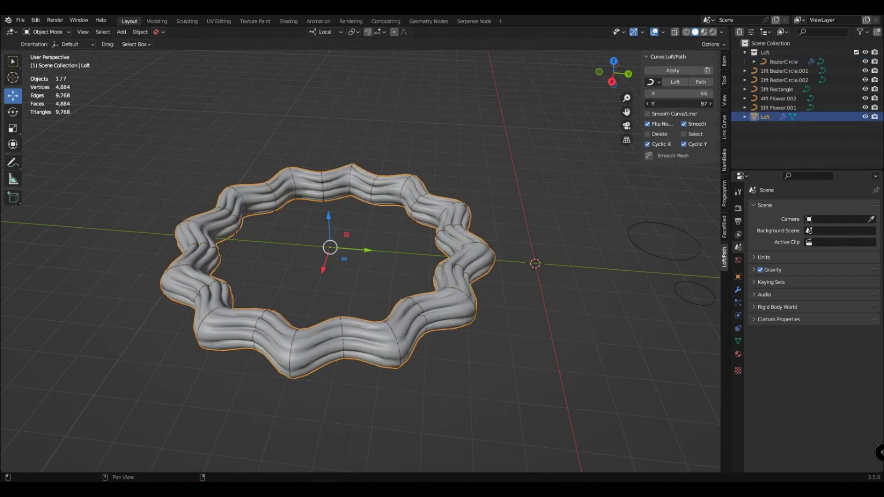
click(648, 156)
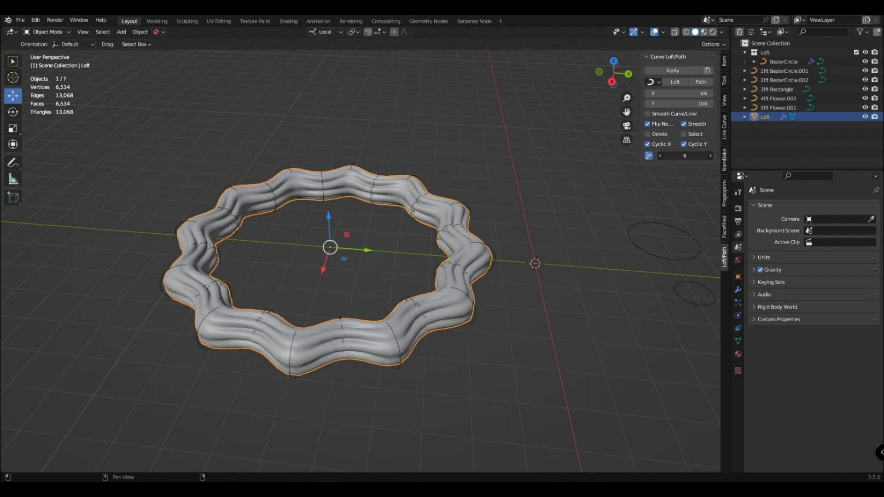
drag(685, 156, 694, 156)
middle_drag(513, 313, 500, 313)
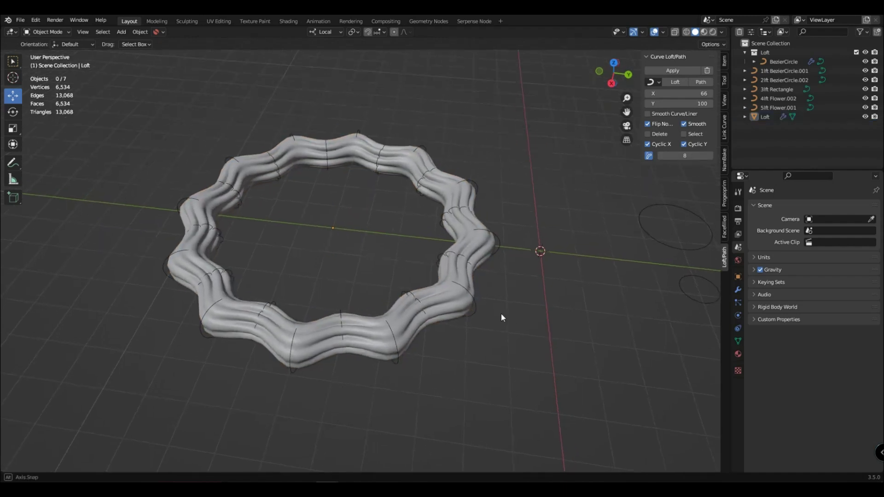
- Set the first linked profile's X position offset on the guide circle to about 1.84 m and reset its Y offset to 0 m
click(724, 140)
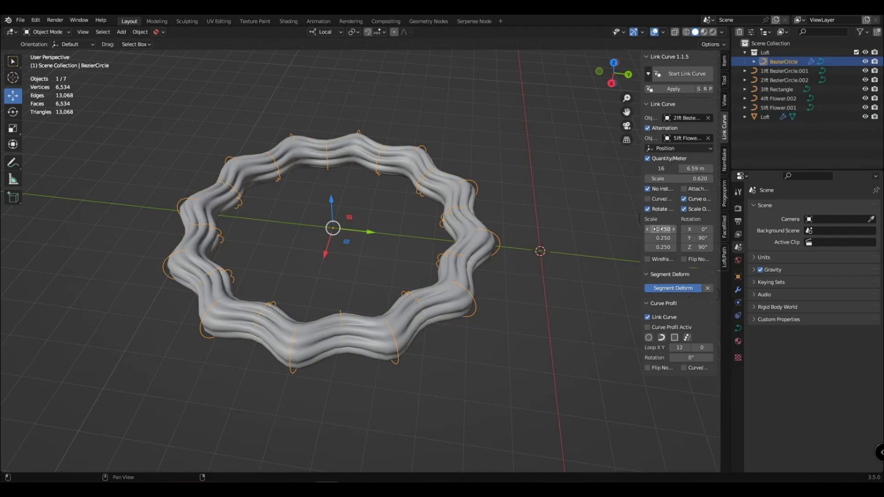
click(681, 148)
drag(656, 165, 670, 165)
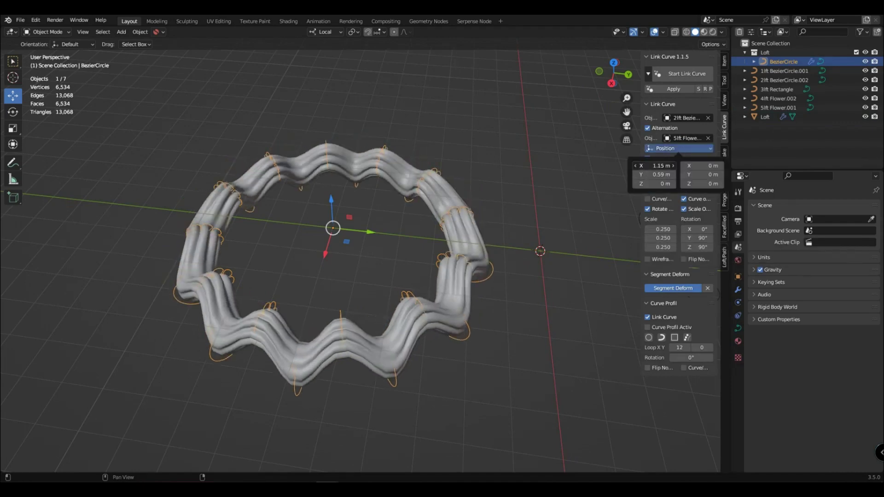
middle_drag(454, 329, 444, 295)
click(681, 149)
drag(656, 166, 684, 166)
key(BackSpace)
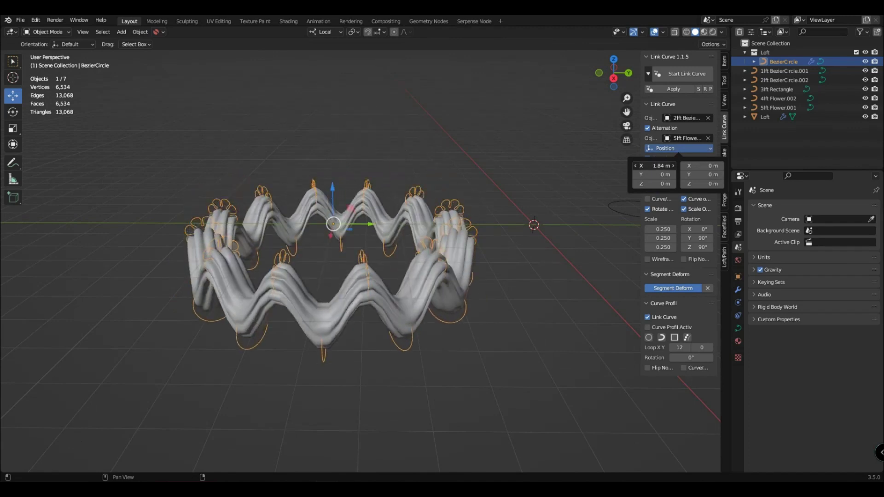
- Select the loft mesh again and increase its Y resolution and Smooth Mesh amount
click(434, 300)
click(724, 257)
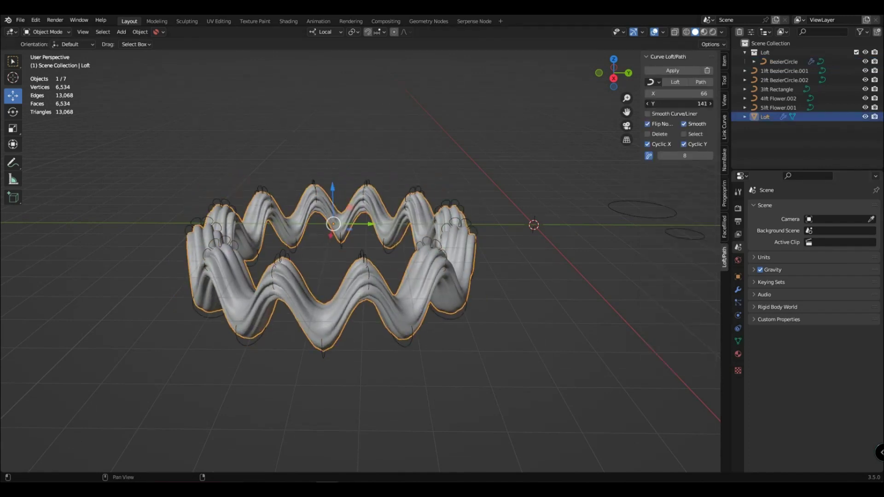
click(711, 156)
- Reselect the guide circle and set the first profile's X offset to 0.58 m and the second profile's Y offset to about 0.4 m
middle_drag(447, 329, 470, 237)
click(470, 237)
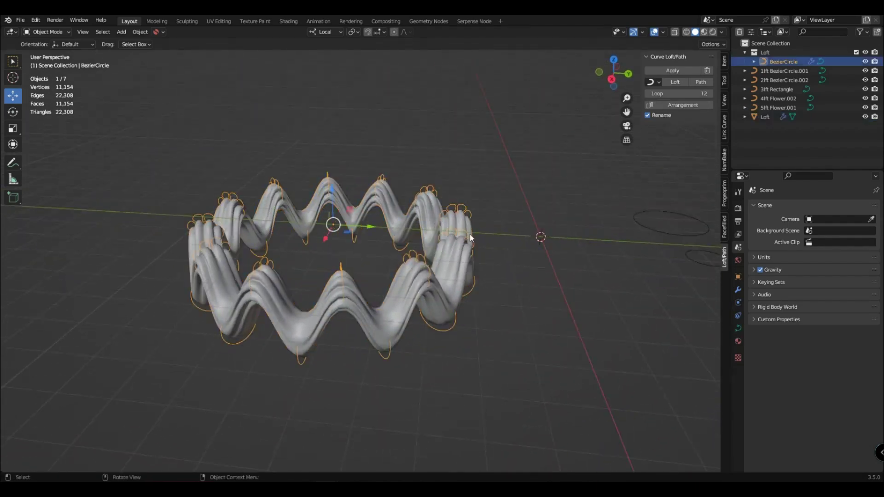
click(724, 137)
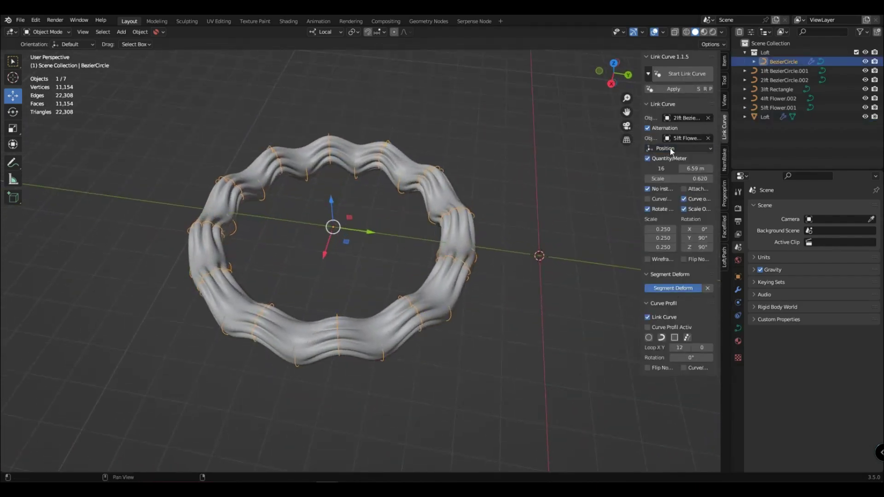
click(670, 148)
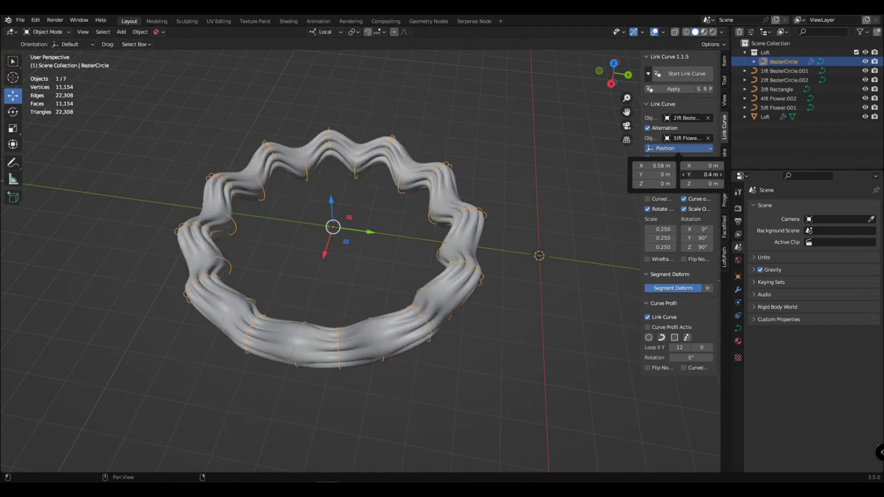
drag(701, 174, 713, 174)
middle_drag(556, 248, 526, 258)
scroll(524, 260, down, 1)
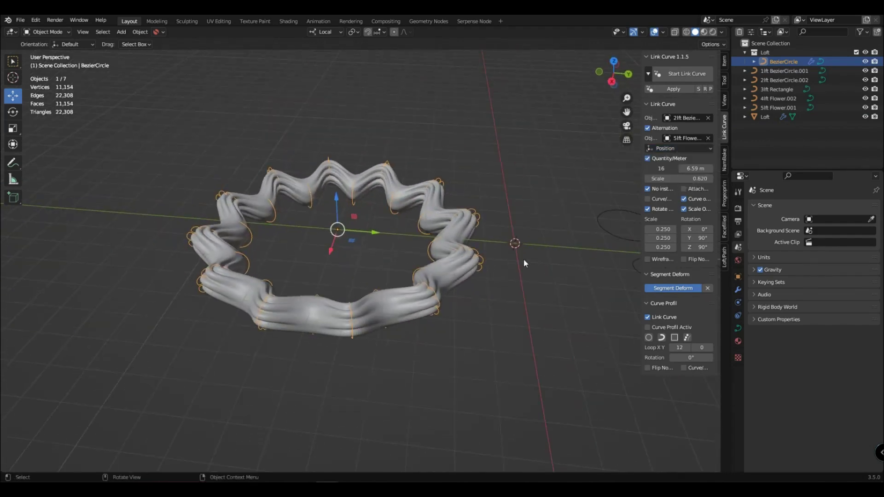
- Enter Edit Mode on the ring's guide circle with the whole ring and the source profiles in view
scroll(426, 331, down, 3)
shift+middle_drag(522, 305, 409, 327)
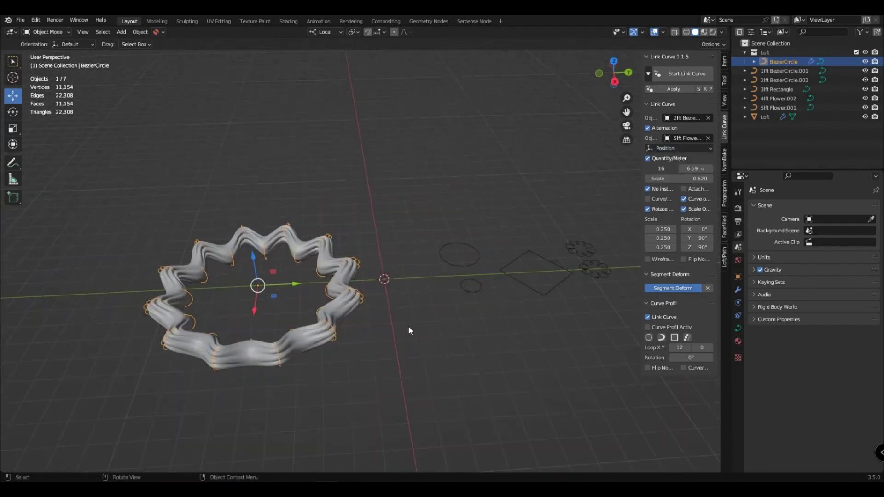
key(Tab)
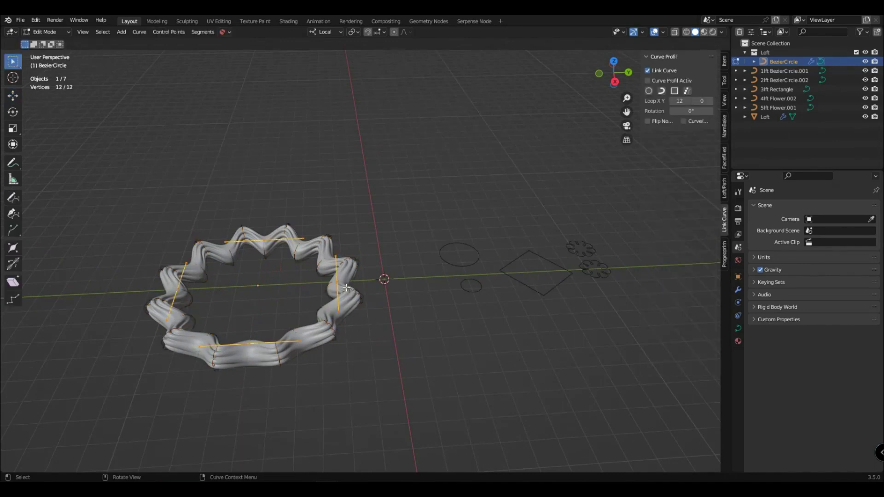
- Try to move the guide circle's control point nearest the origin about 11.7 m along its local Y axis
key(g)
key(x)
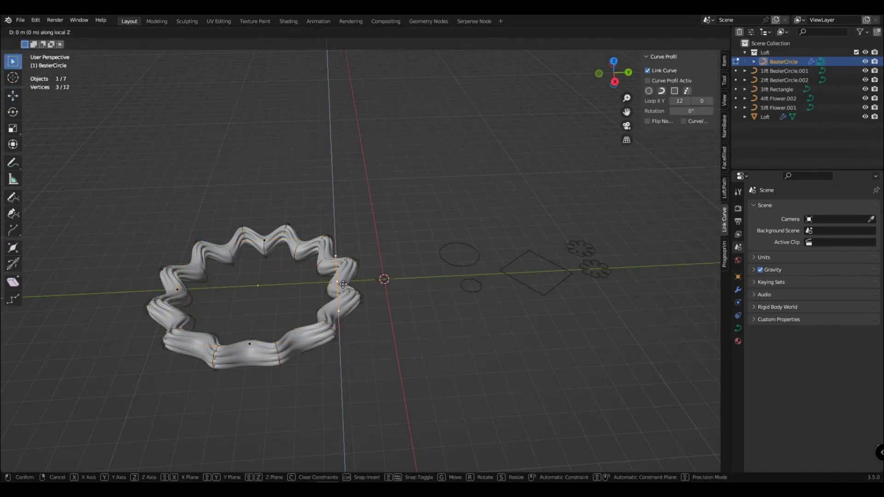
key(y)
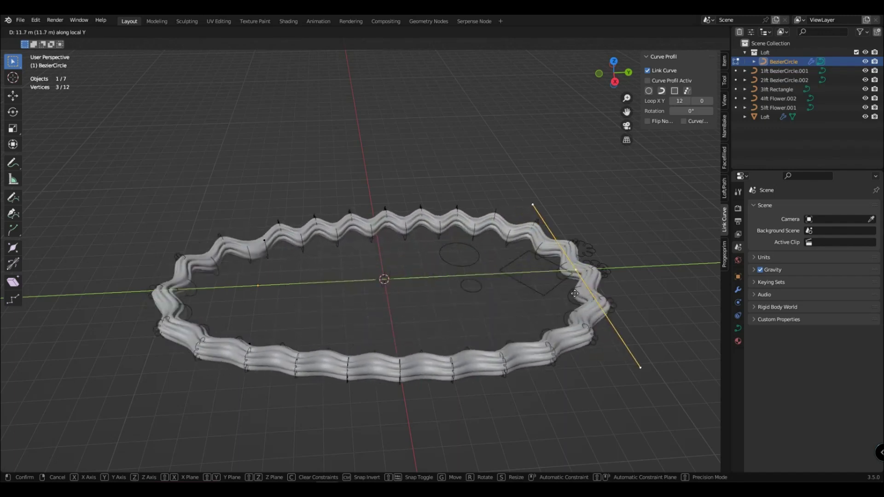
right_click(379, 311)
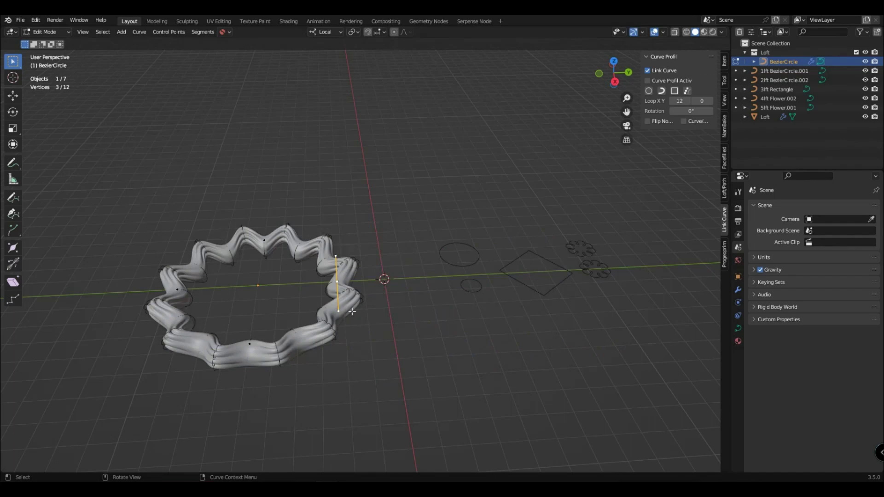
- Add the opposite control point of the guide circle to the selection and scale both by about 1.67 to widen the ring
shift+click(181, 284)
key(s)
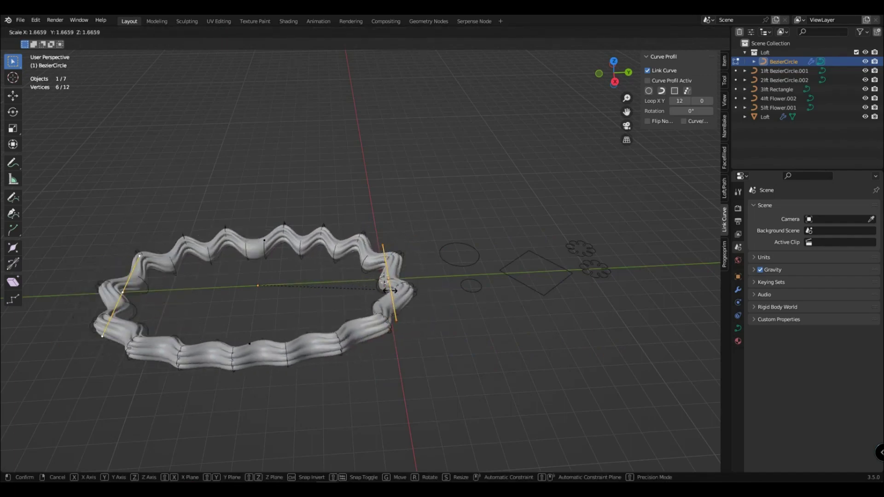